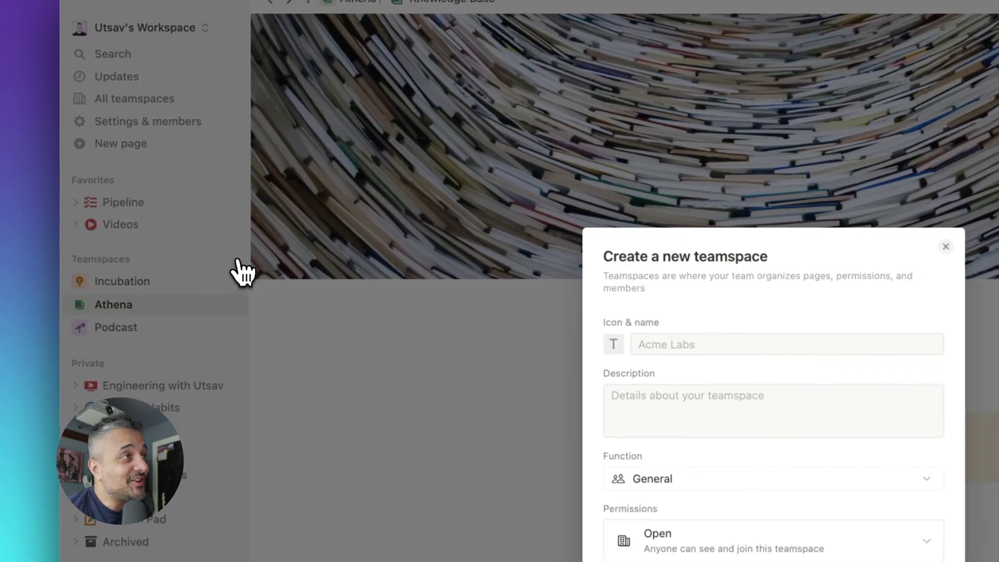
Step: Name a new teamspace 'Engineering Project' and create it
{"action": "left_click", "coordinate": [676, 344]}
{"action": "type", "text": "Engineering Project"}
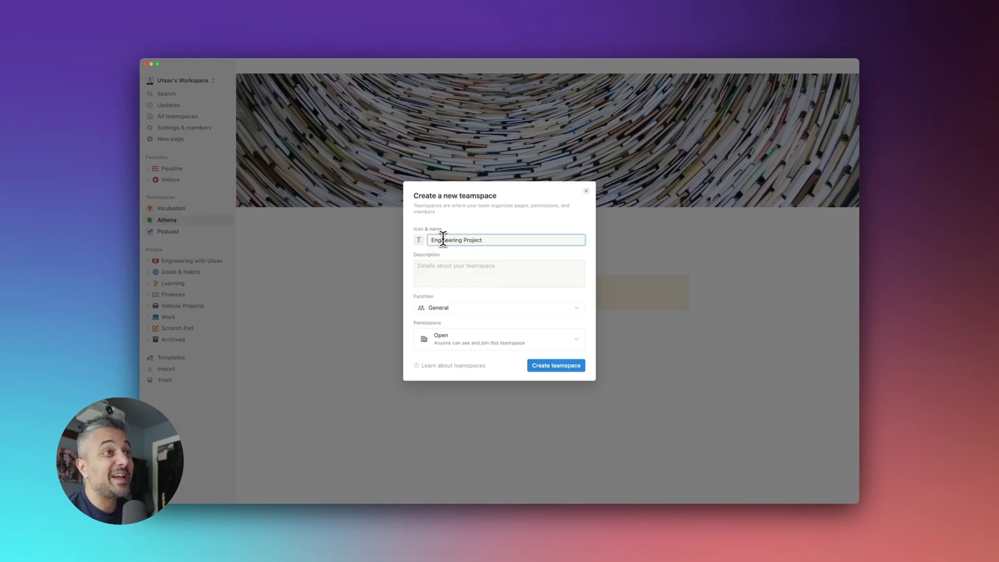
{"action": "left_click", "coordinate": [485, 272]}
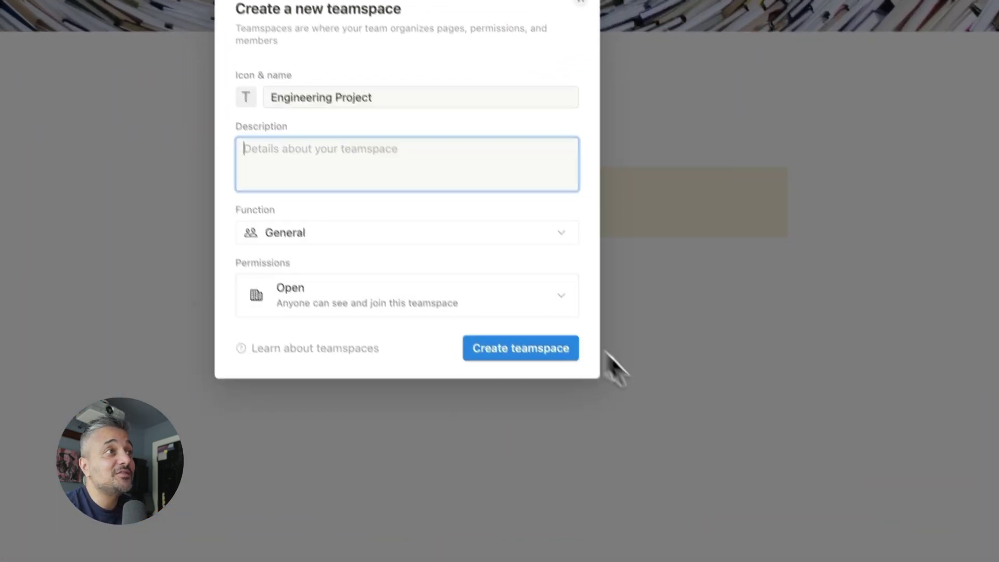
{"action": "left_click", "coordinate": [460, 252]}
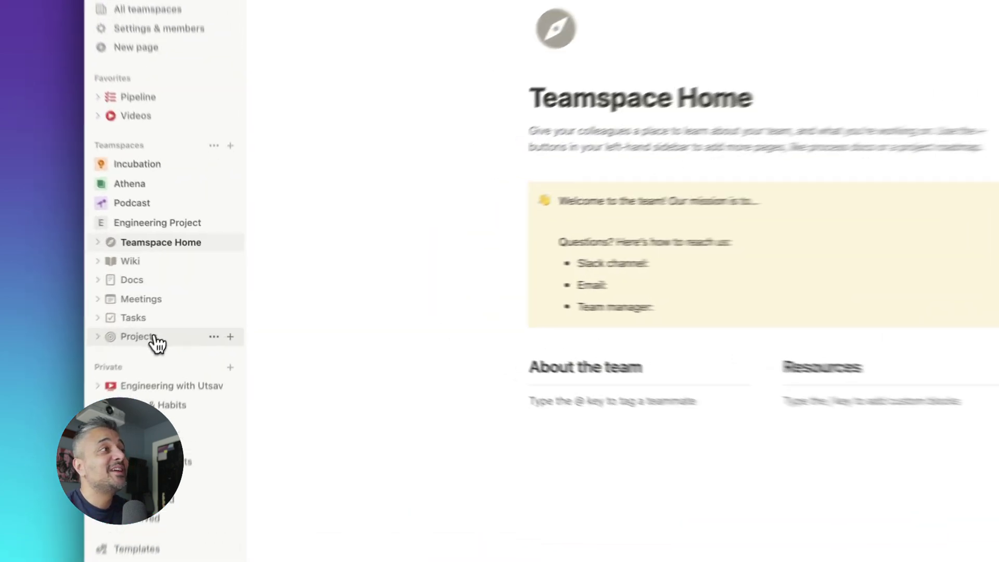
Step: Browse the Projects, Tasks, Meetings, Docs, Wiki and Home pages, then collapse the teamspace
{"action": "left_click", "coordinate": [172, 311]}
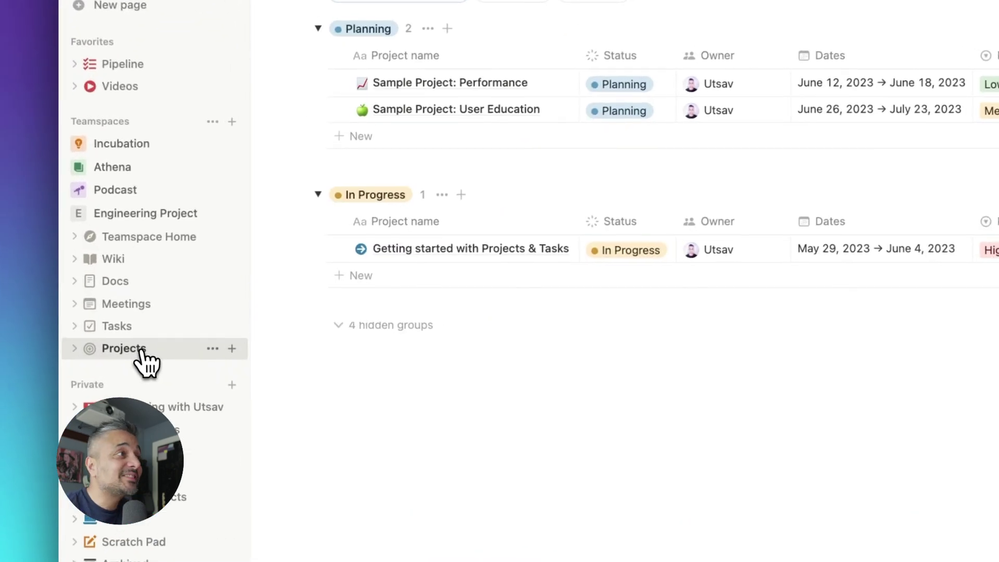
{"action": "left_click", "coordinate": [136, 332]}
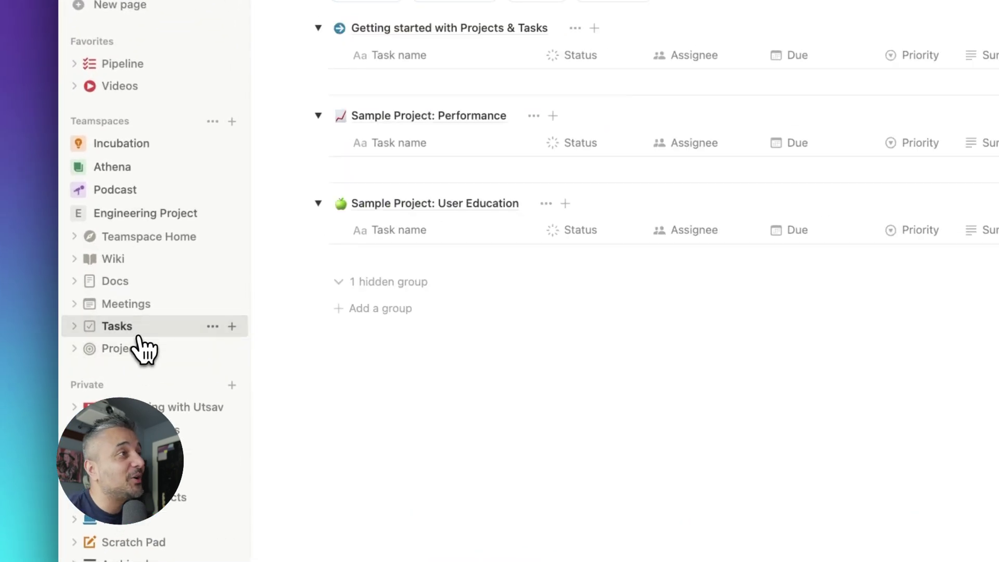
{"action": "left_click", "coordinate": [134, 306]}
{"action": "left_click", "coordinate": [135, 284]}
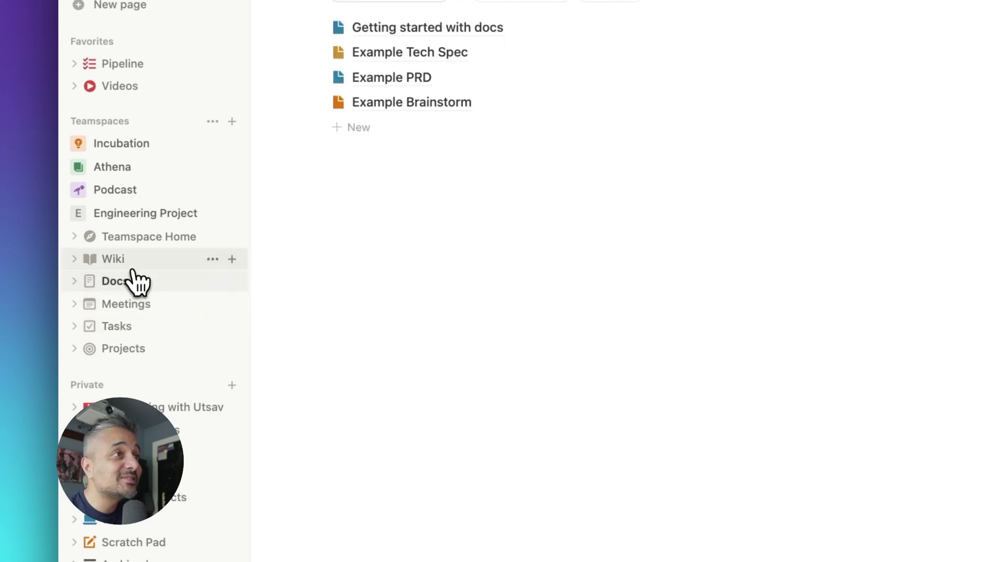
{"action": "left_click", "coordinate": [134, 261]}
{"action": "left_click", "coordinate": [140, 240]}
{"action": "left_click", "coordinate": [148, 215]}
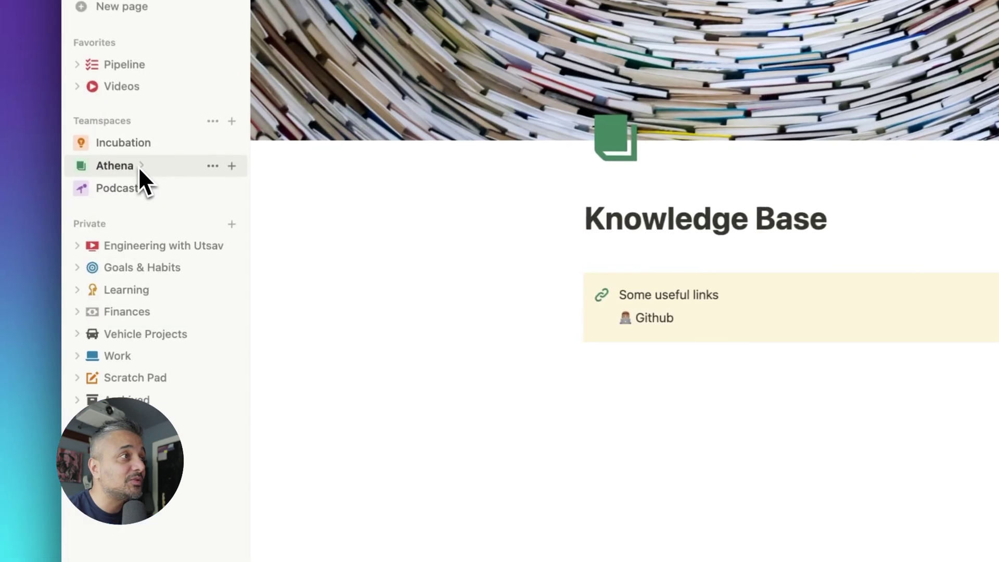
Step: Expand the Athena teamspace's pages in the sidebar
{"action": "left_click", "coordinate": [137, 164]}
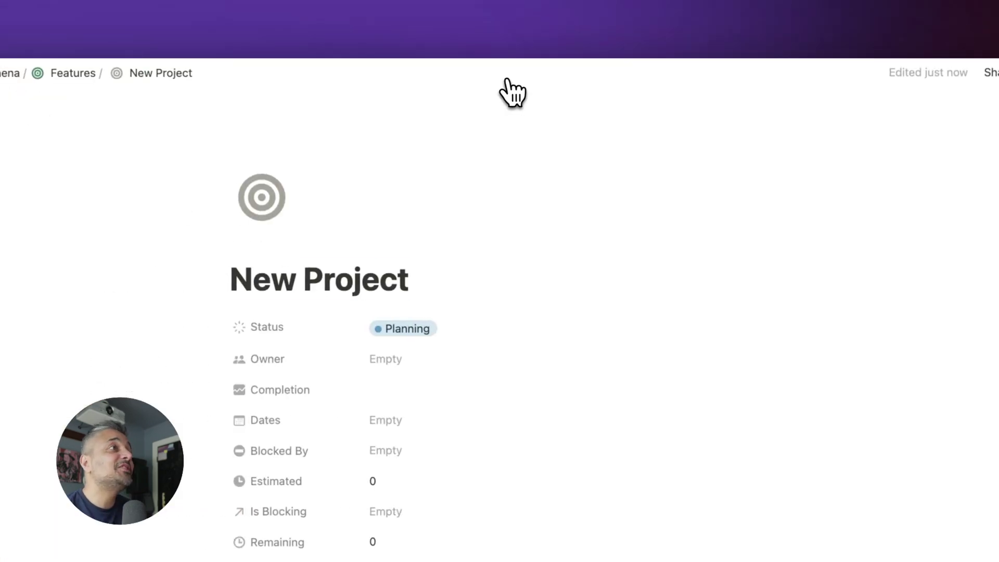
Step: Rename the project to 'Experimentation' and give it an atom icon
{"action": "triple_click", "coordinate": [384, 281]}
{"action": "type", "text": "Experimentation"}
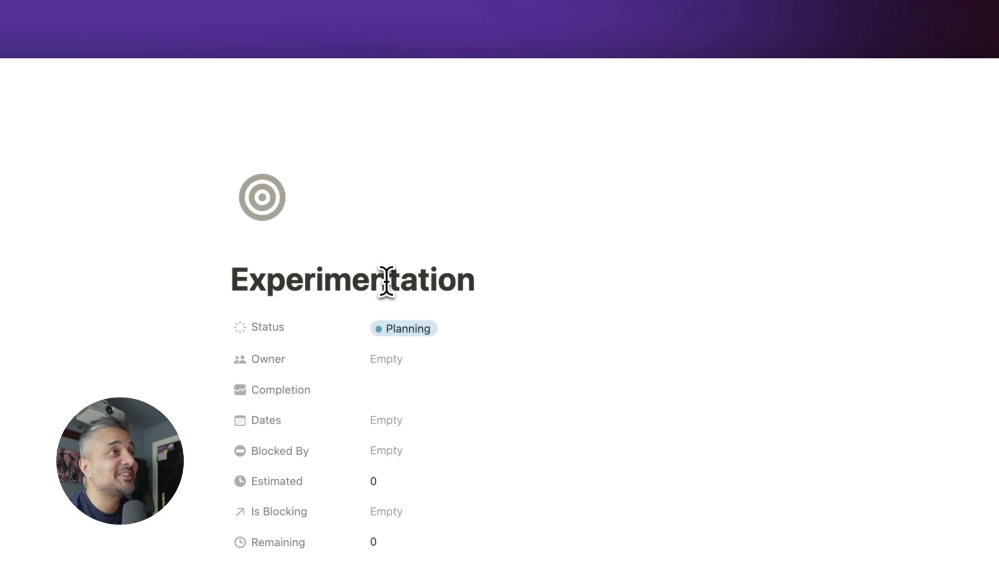
{"action": "left_click", "coordinate": [262, 197]}
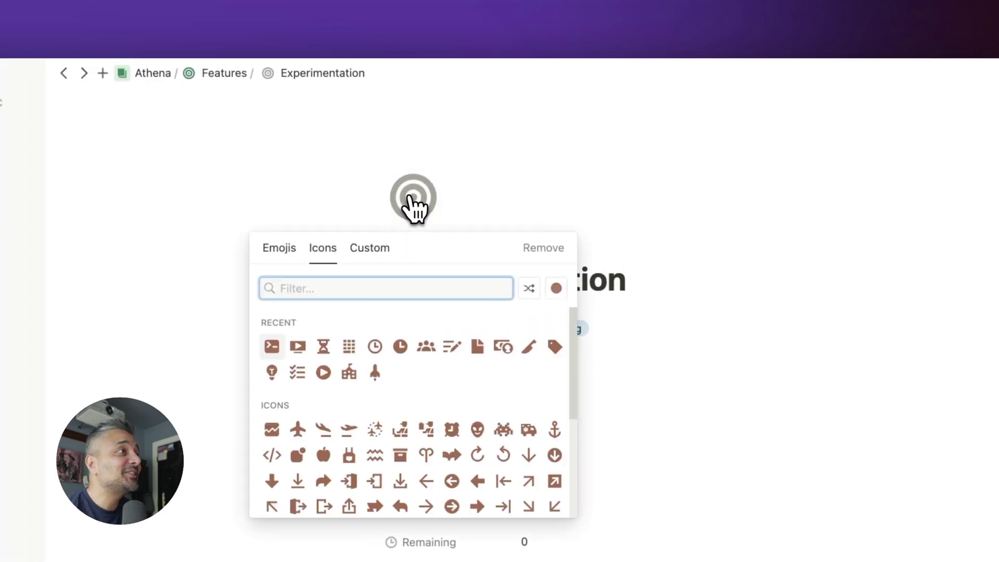
{"action": "scroll", "coordinate": [456, 417], "scroll_direction": "down", "scroll_amount": 5}
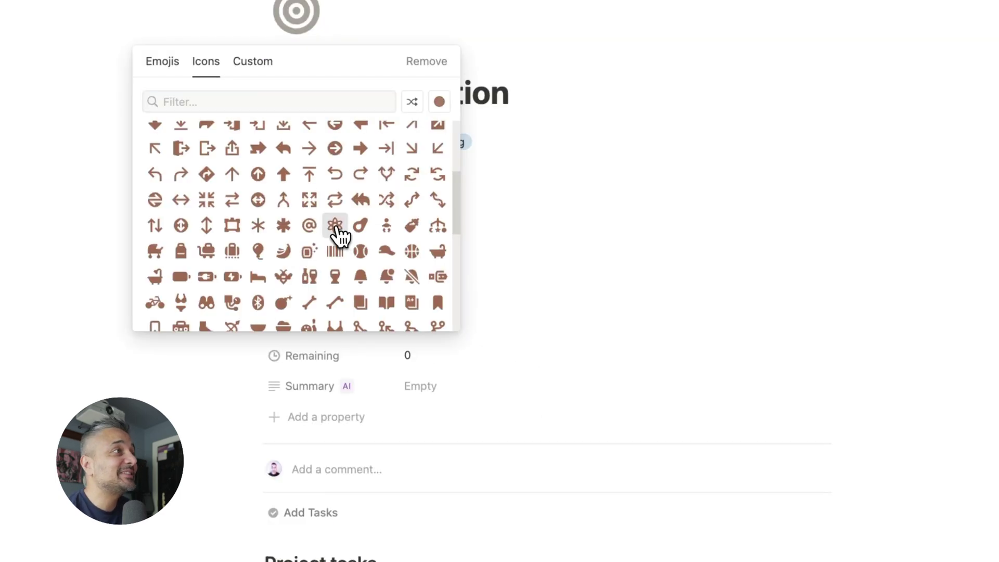
{"action": "left_click", "coordinate": [455, 422]}
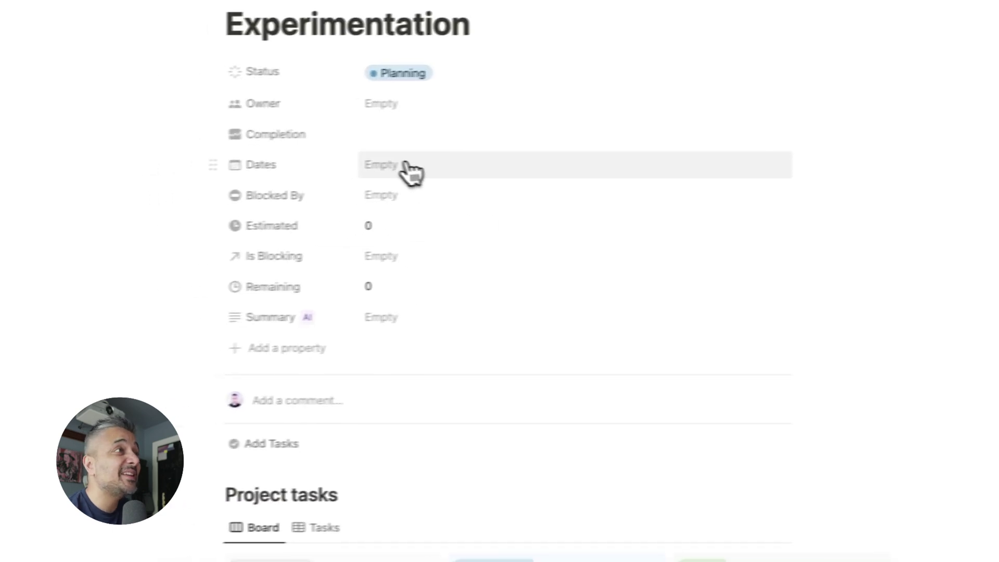
Step: Set the project Dates to run from January 1 to March 31, 2024
{"action": "left_click", "coordinate": [440, 241]}
{"action": "left_click", "coordinate": [583, 301]}
{"action": "left_click", "coordinate": [583, 301]}
{"action": "left_click", "coordinate": [583, 300]}
{"action": "left_click", "coordinate": [583, 300]}
{"action": "left_click", "coordinate": [582, 301]}
{"action": "left_click", "coordinate": [583, 301]}
{"action": "left_click", "coordinate": [583, 301]}
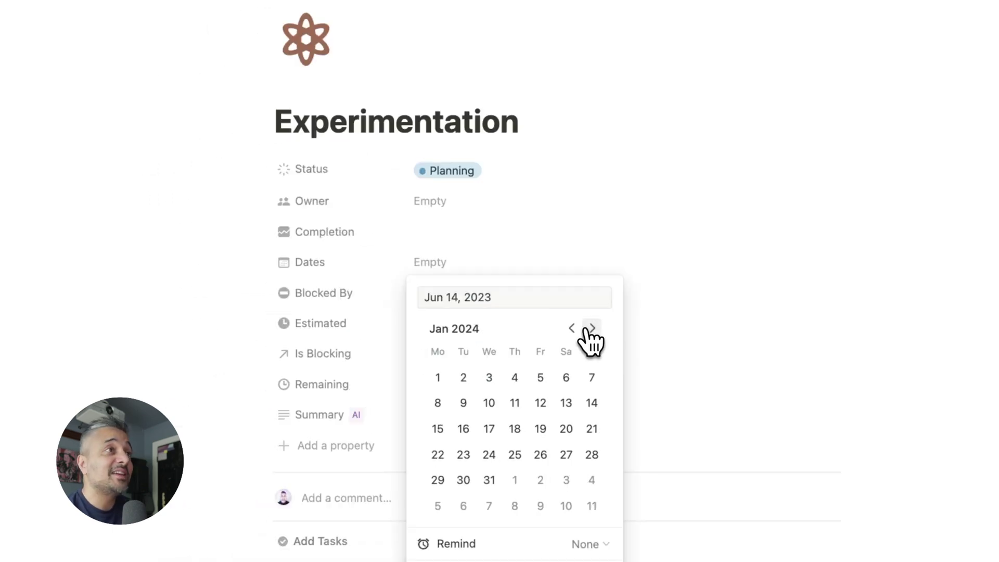
{"action": "left_click", "coordinate": [437, 380]}
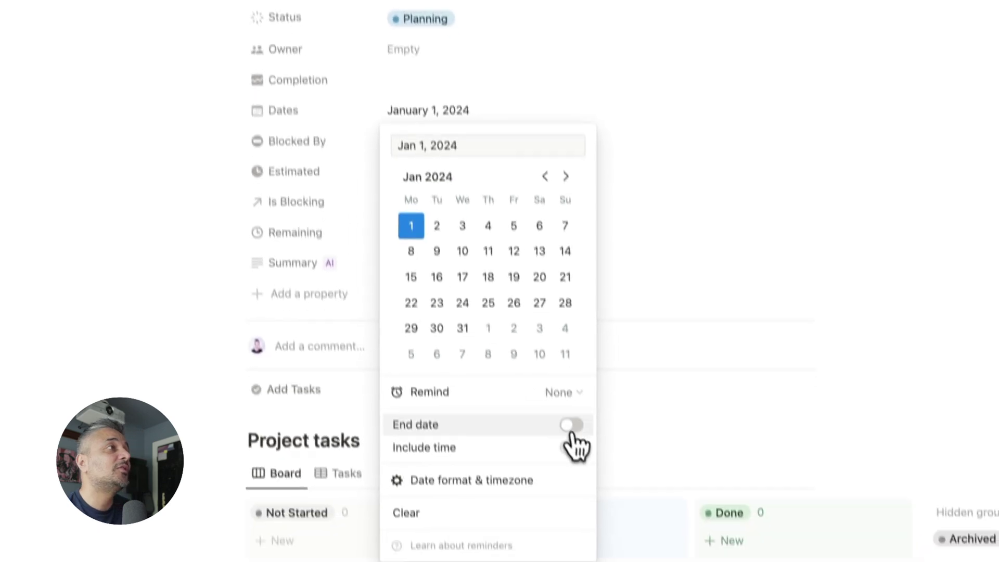
{"action": "left_click", "coordinate": [571, 426]}
{"action": "left_click", "coordinate": [592, 328]}
{"action": "left_click", "coordinate": [436, 191]}
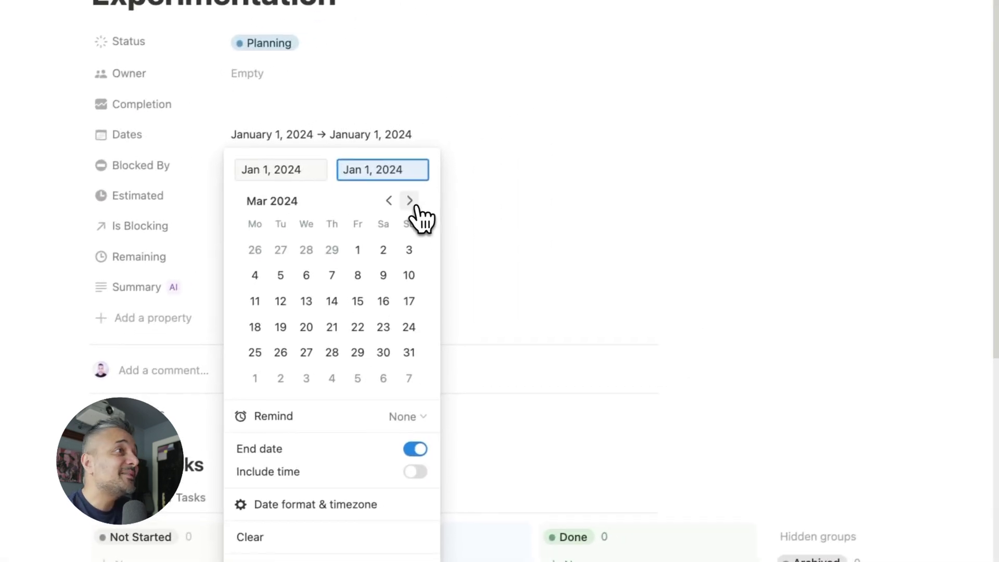
{"action": "left_click", "coordinate": [435, 344]}
{"action": "left_click", "coordinate": [862, 222]}
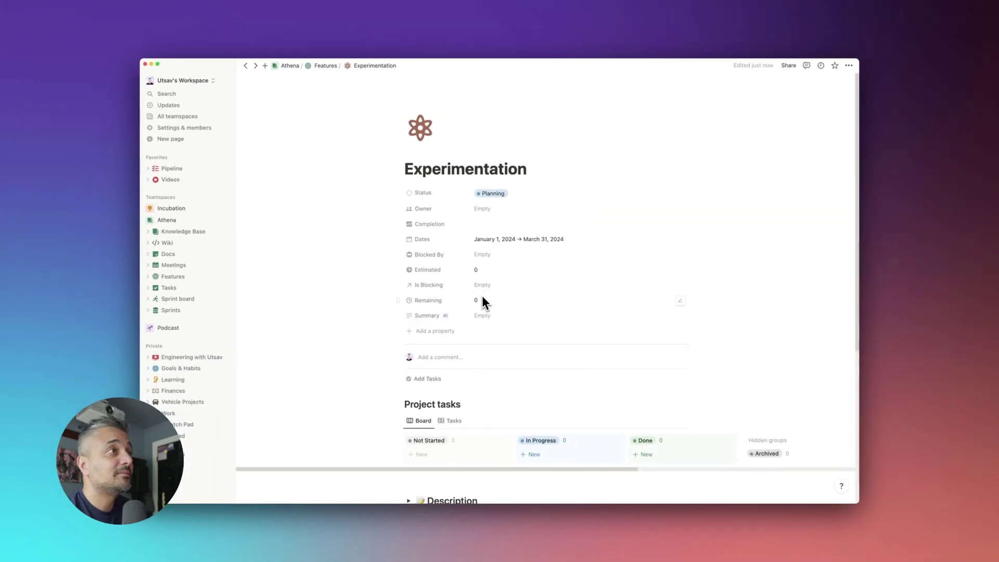
{"action": "scroll", "coordinate": [704, 379], "scroll_direction": "down", "scroll_amount": 4}
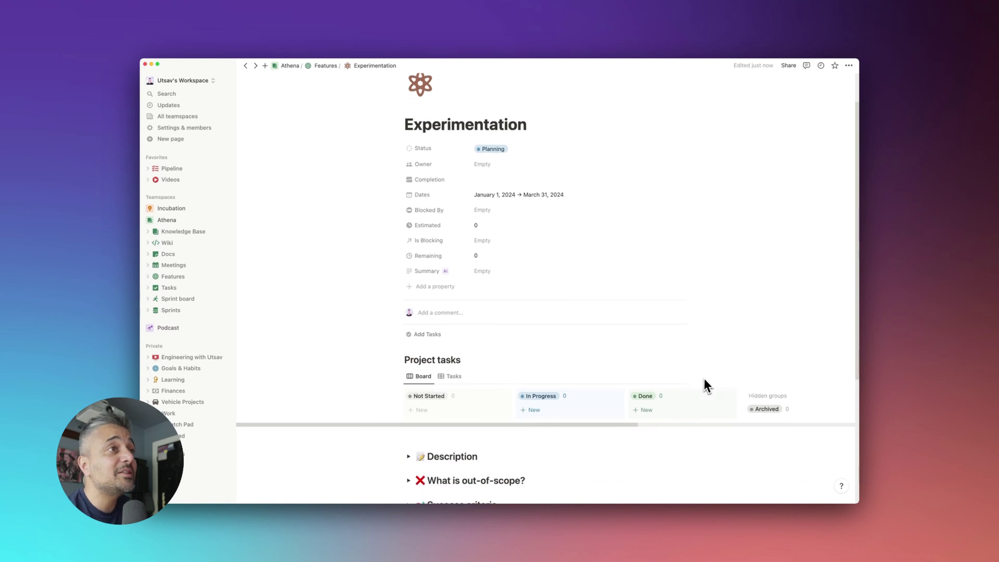
{"action": "scroll", "coordinate": [705, 380], "scroll_direction": "down", "scroll_amount": 1}
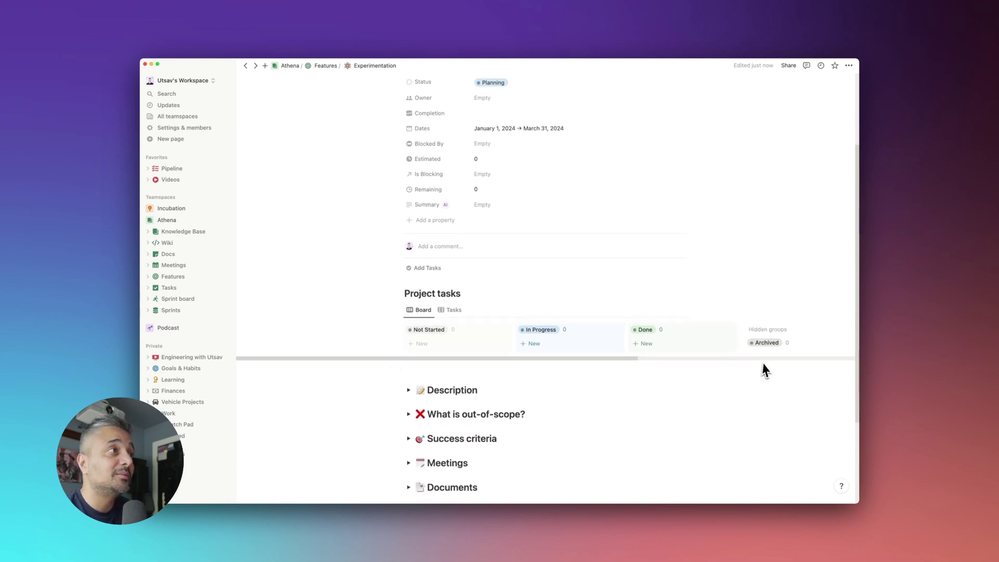
{"action": "scroll", "coordinate": [760, 281], "scroll_direction": "down", "scroll_amount": 2}
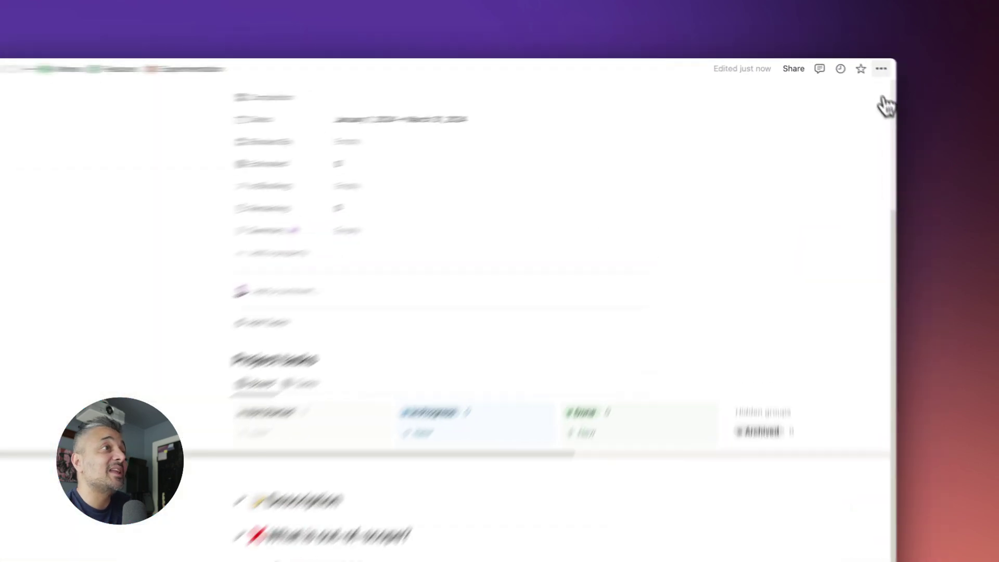
Step: Turn on full width for the Experimentation page, then begin adding a related task
{"action": "left_click", "coordinate": [849, 66]}
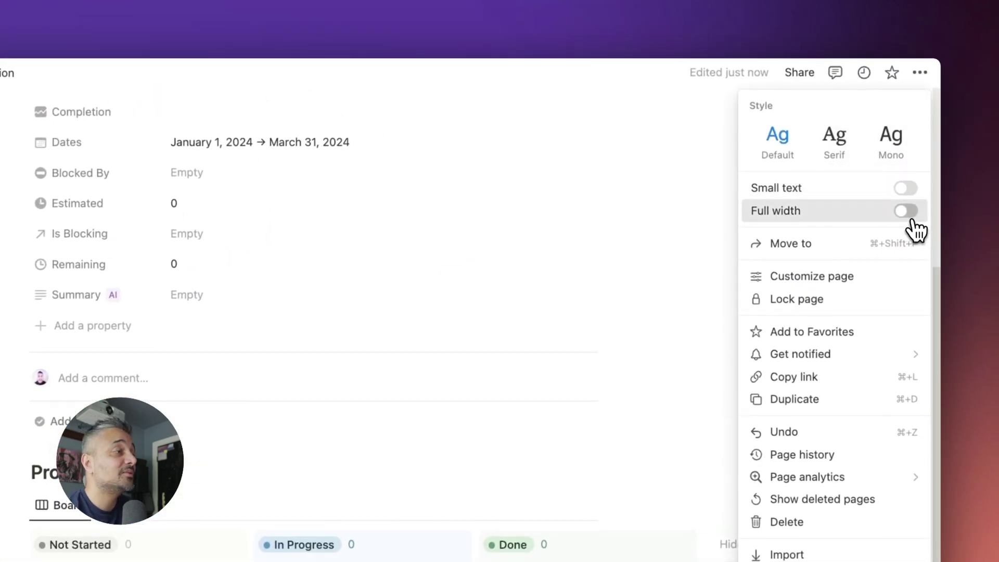
{"action": "left_click", "coordinate": [906, 210]}
{"action": "left_click", "coordinate": [668, 274]}
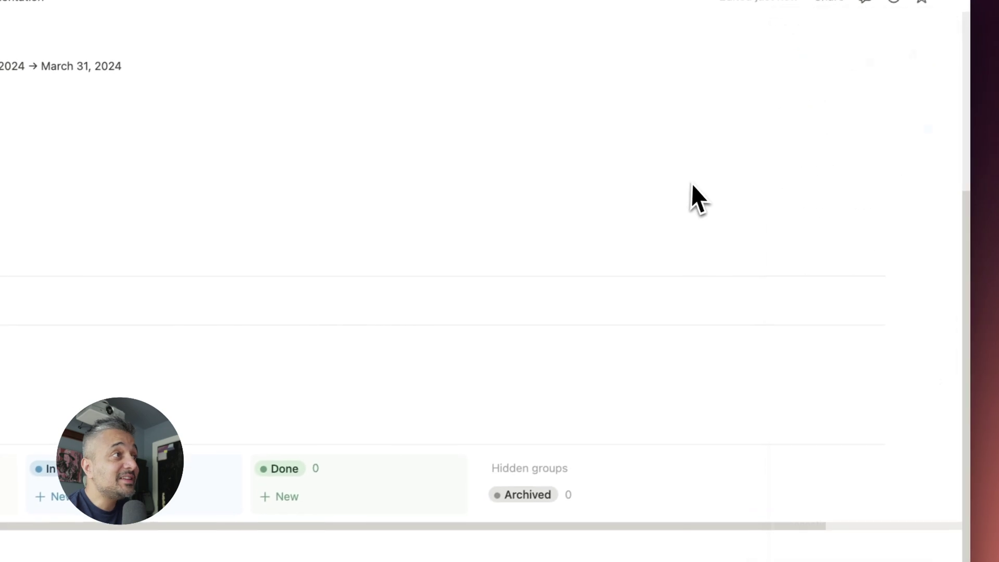
{"action": "scroll", "coordinate": [735, 301], "scroll_direction": "down", "scroll_amount": 1}
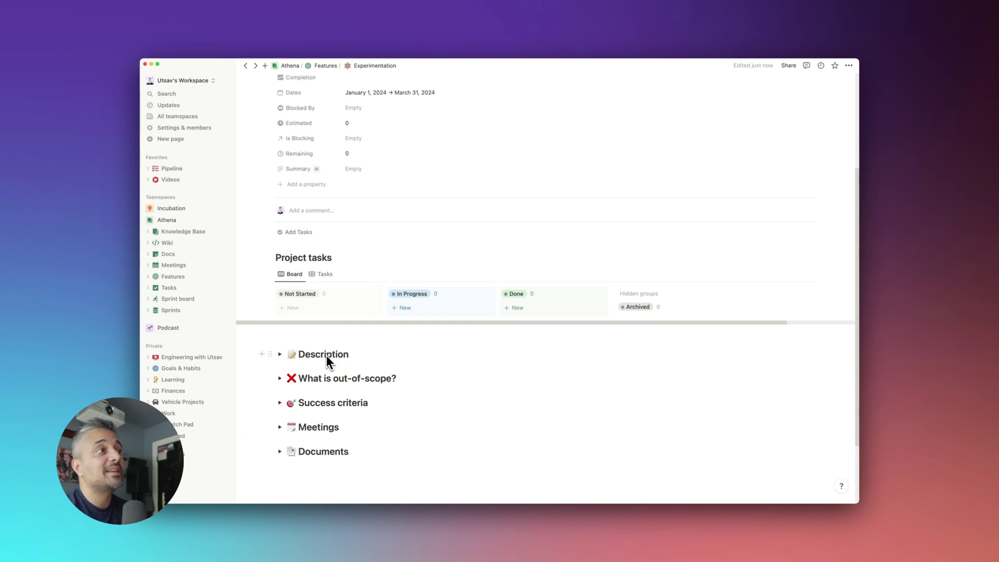
{"action": "left_click", "coordinate": [289, 233]}
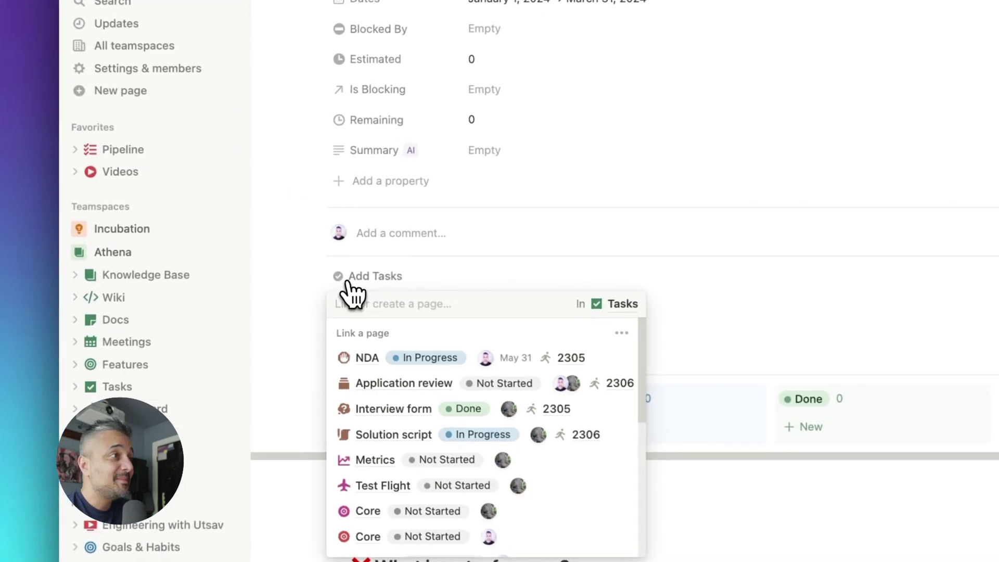
{"action": "type", "text": "Define experimentation scope"}
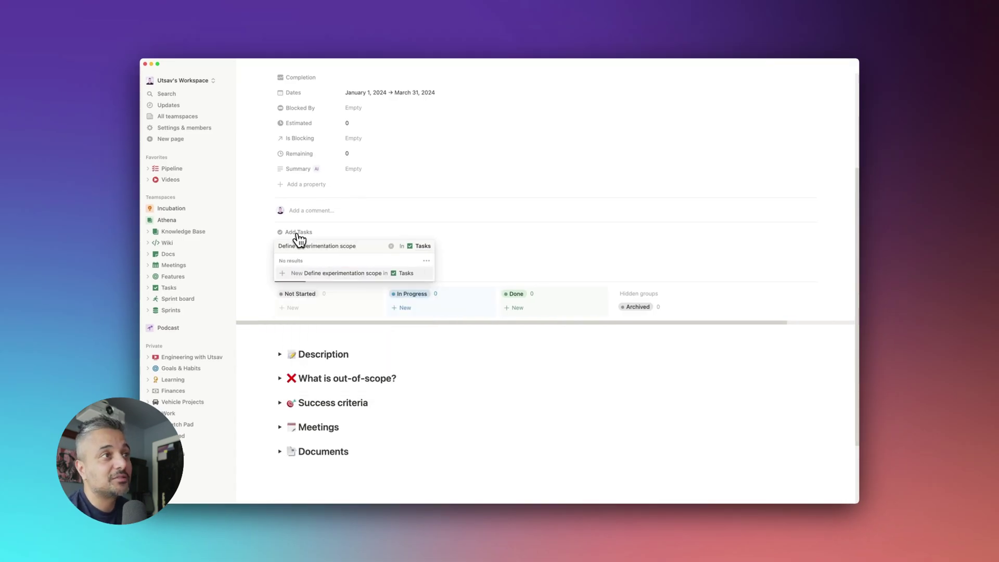
{"action": "key", "text": "Return"}
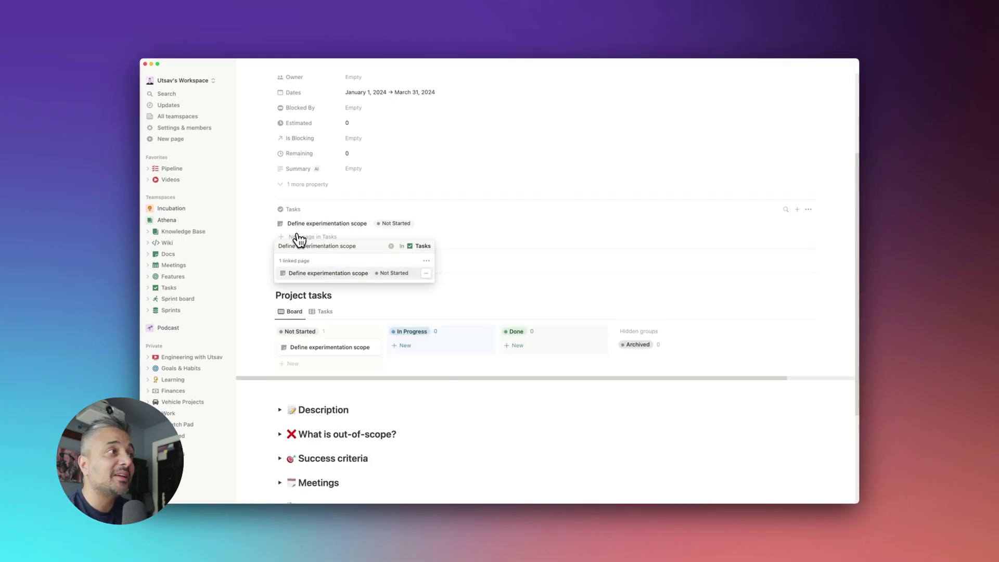
{"action": "mouse_move", "coordinate": [784, 229]}
{"action": "left_click", "coordinate": [804, 366]}
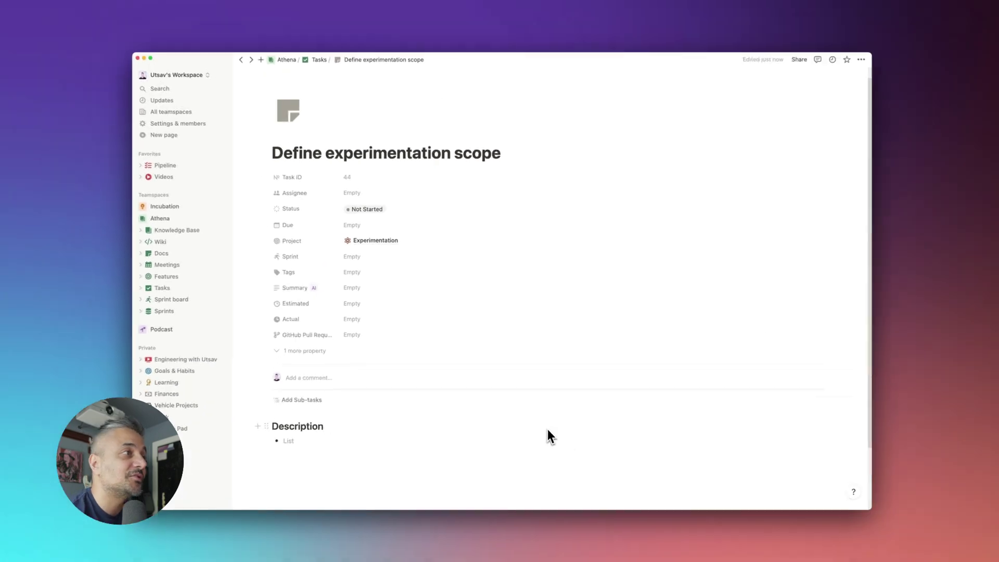
{"action": "left_click", "coordinate": [367, 225]}
{"action": "left_click", "coordinate": [479, 256]}
{"action": "left_click", "coordinate": [480, 256]}
{"action": "left_click", "coordinate": [480, 256]}
{"action": "left_click", "coordinate": [480, 256]}
{"action": "left_click", "coordinate": [480, 257]}
{"action": "left_click", "coordinate": [480, 256]}
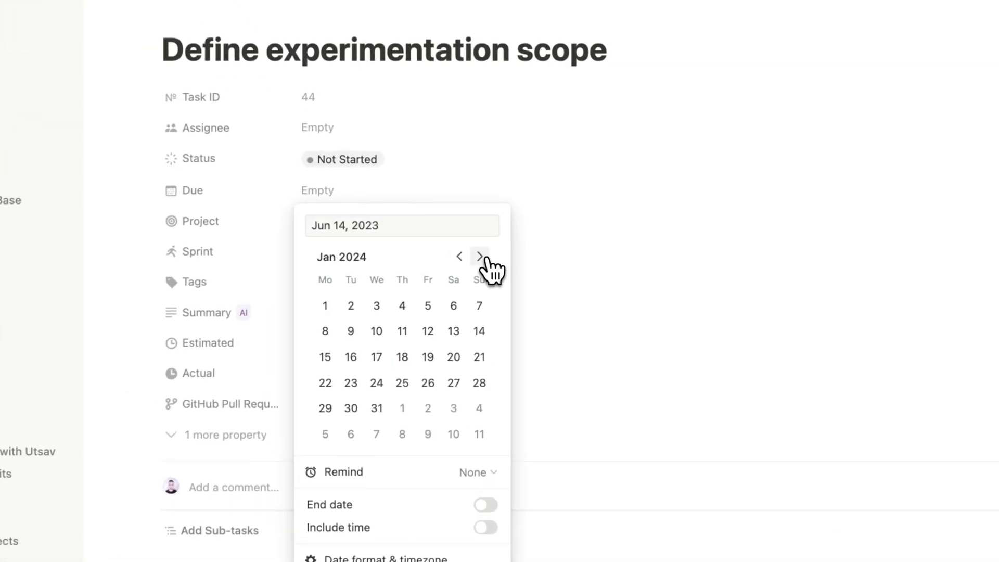
{"action": "left_click", "coordinate": [479, 257]}
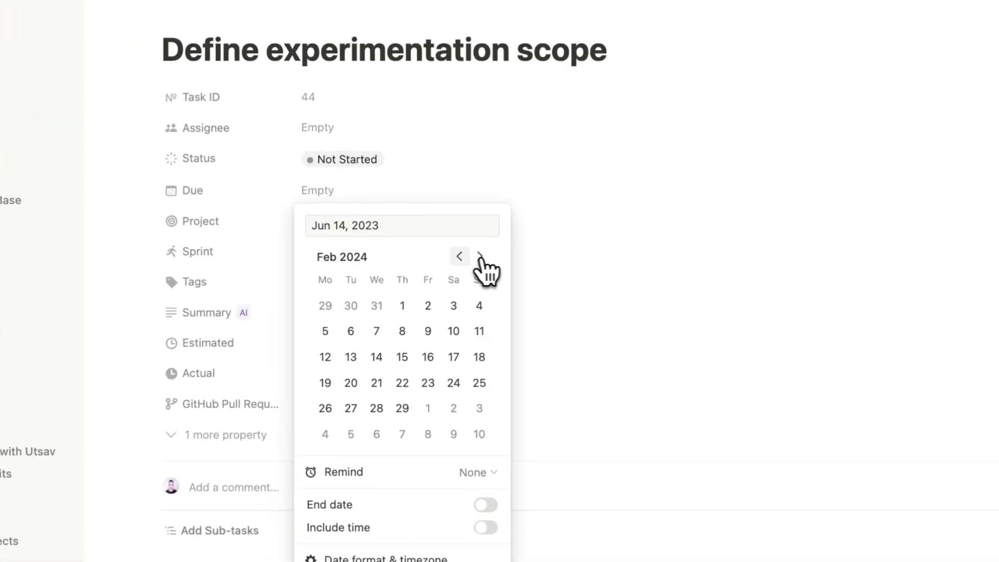
{"action": "left_click", "coordinate": [459, 256]}
{"action": "left_click", "coordinate": [325, 358]}
{"action": "left_click", "coordinate": [749, 293]}
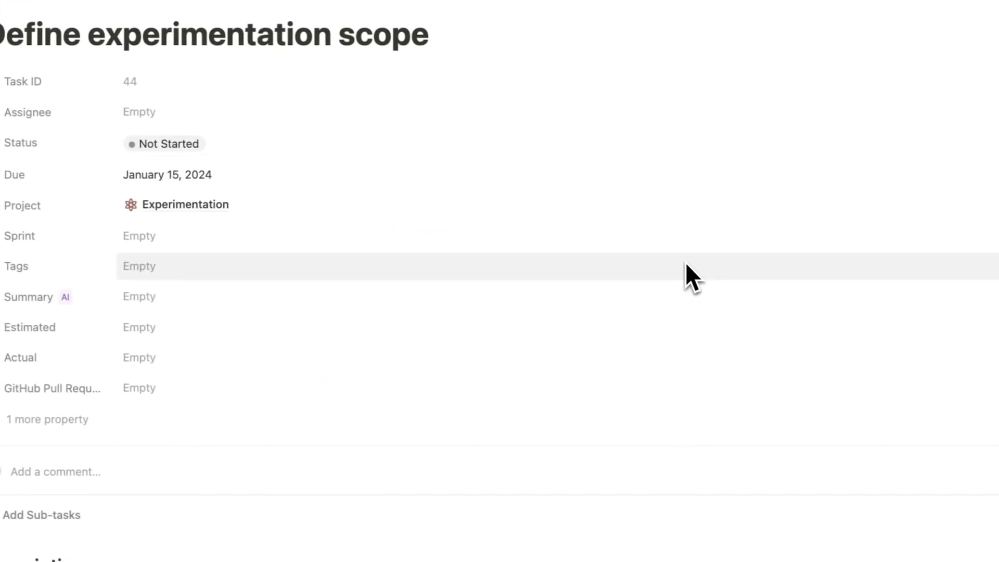
{"action": "left_click", "coordinate": [349, 255]}
{"action": "scroll", "coordinate": [529, 366], "scroll_direction": "down", "scroll_amount": 1}
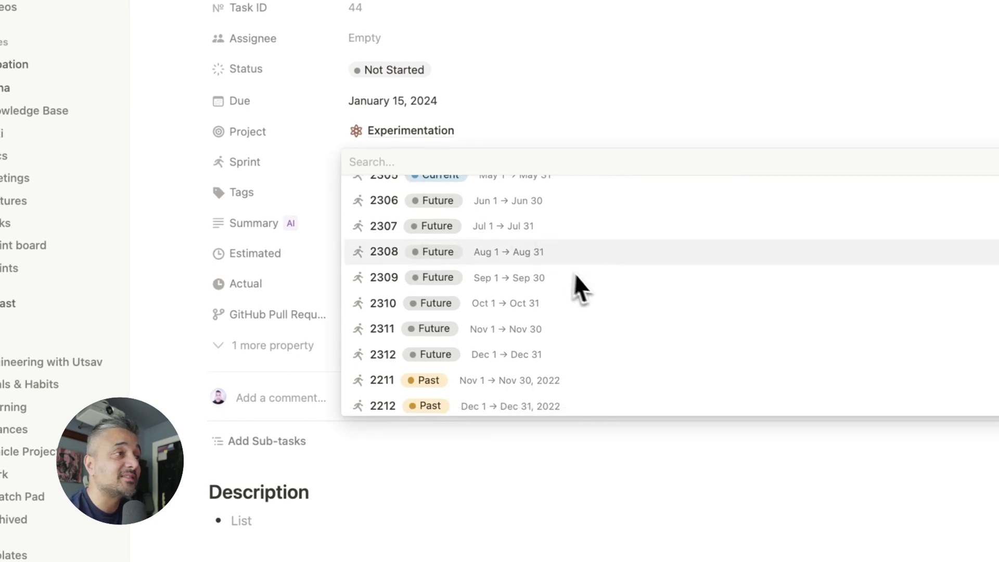
{"action": "scroll", "coordinate": [583, 281], "scroll_direction": "down", "scroll_amount": 4}
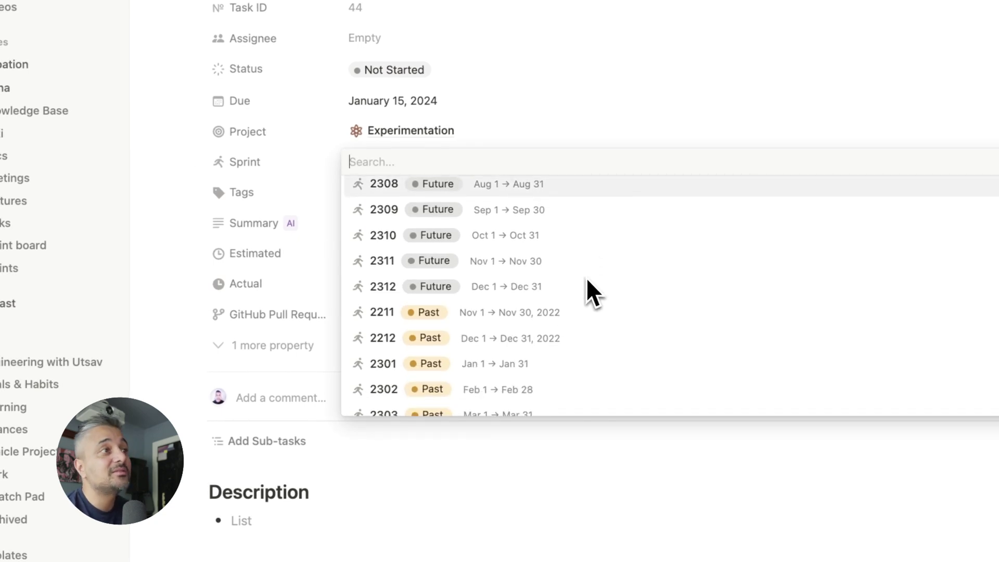
{"action": "scroll", "coordinate": [479, 335], "scroll_direction": "up", "scroll_amount": 5}
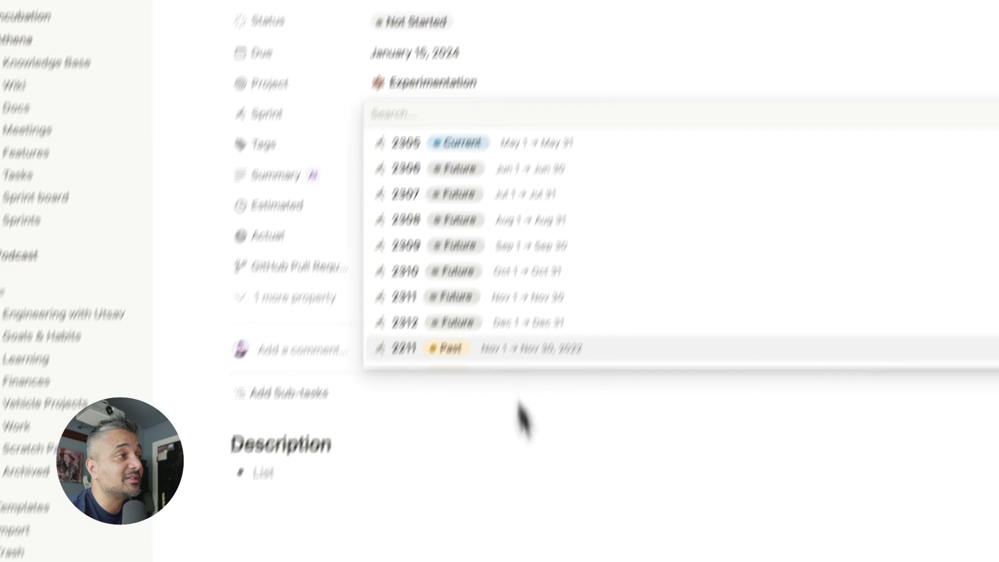
Step: Add a new sprint named 2401 to the Sprints database
{"action": "left_click", "coordinate": [522, 419]}
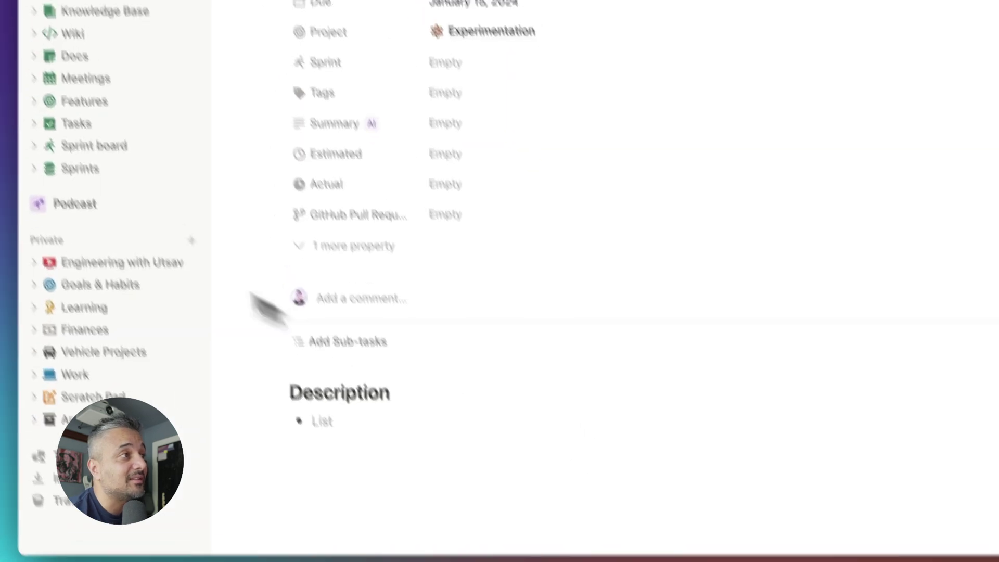
{"action": "left_click", "coordinate": [23, 220]}
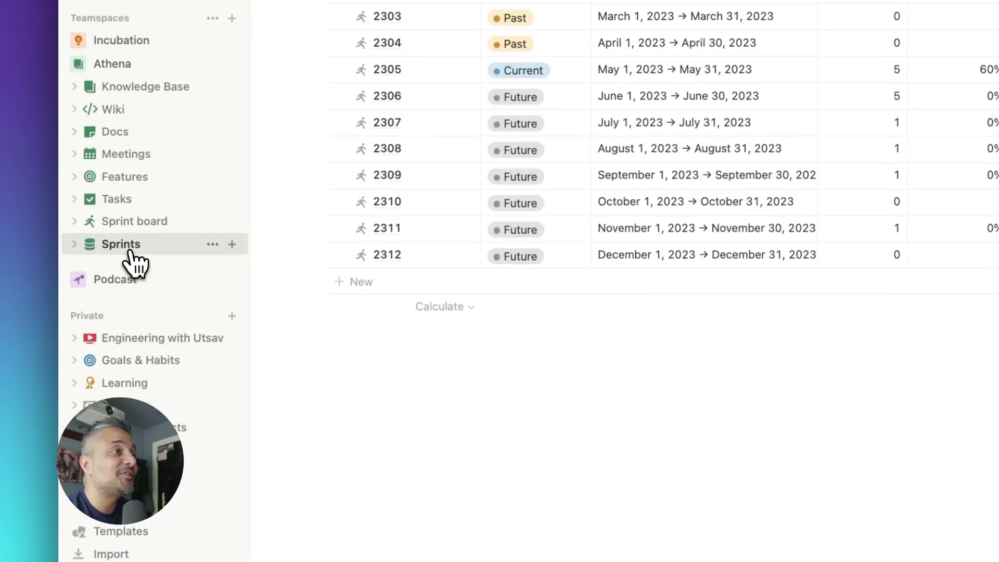
{"action": "left_click", "coordinate": [378, 290]}
{"action": "type", "text": "New sprint"}
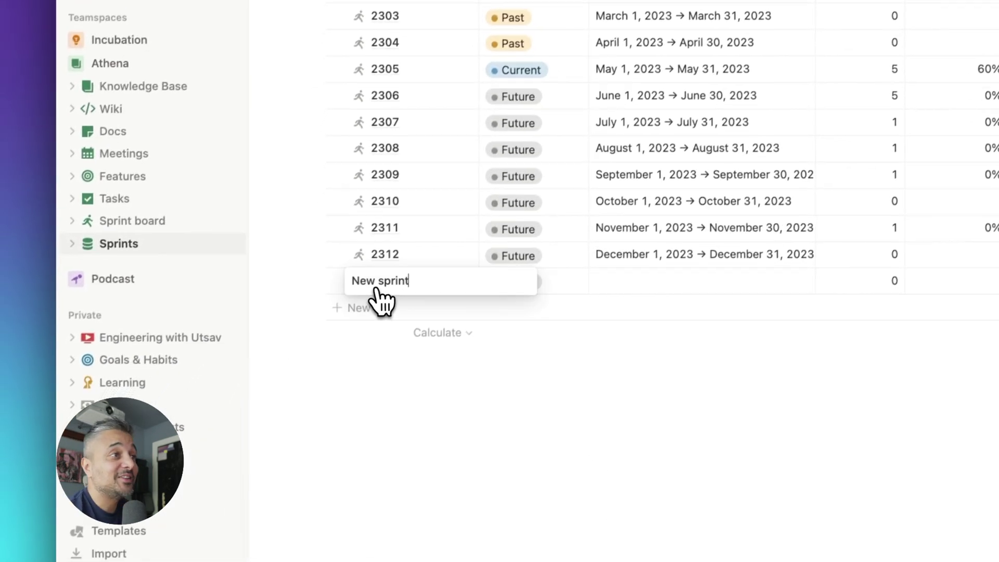
{"action": "key", "text": "super+a"}
{"action": "type", "text": "24"}
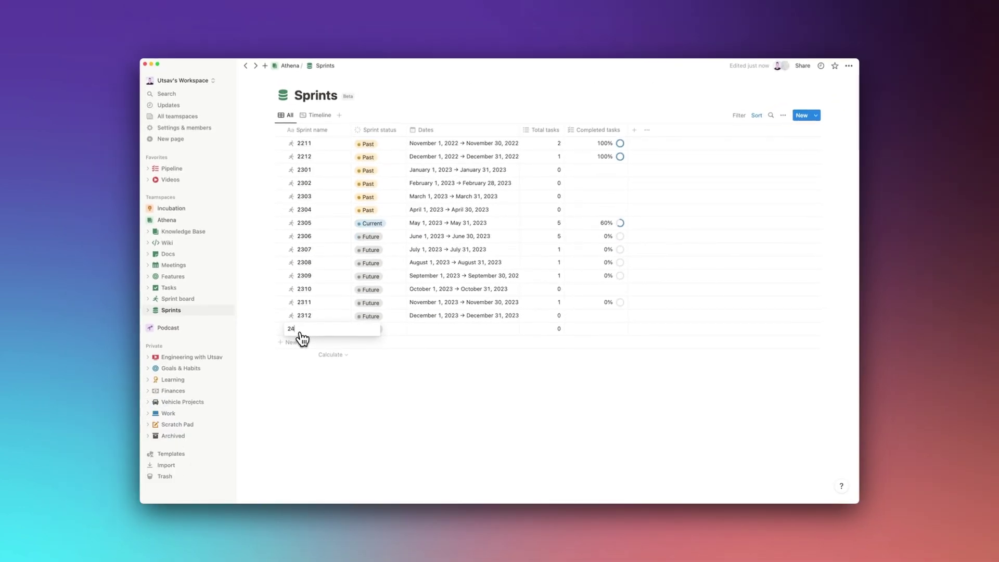
{"action": "type", "text": "01"}
Step: Set sprint 2401's dates to January 1 – January 31, 2024
{"action": "left_click", "coordinate": [427, 328]}
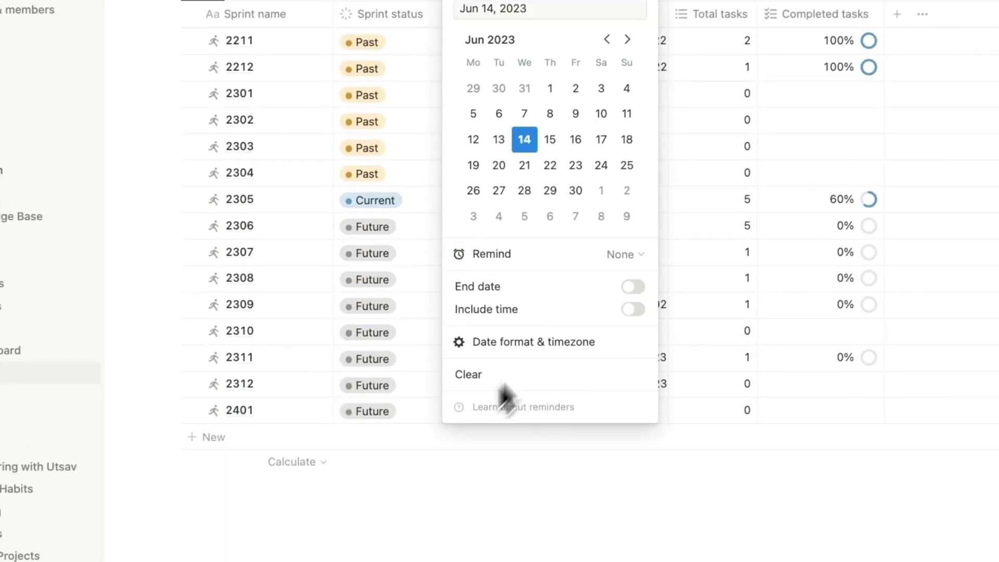
{"action": "double_click", "coordinate": [563, 155]}
{"action": "double_click", "coordinate": [563, 154]}
{"action": "double_click", "coordinate": [562, 154]}
{"action": "left_click", "coordinate": [563, 154]}
{"action": "left_click", "coordinate": [409, 203]}
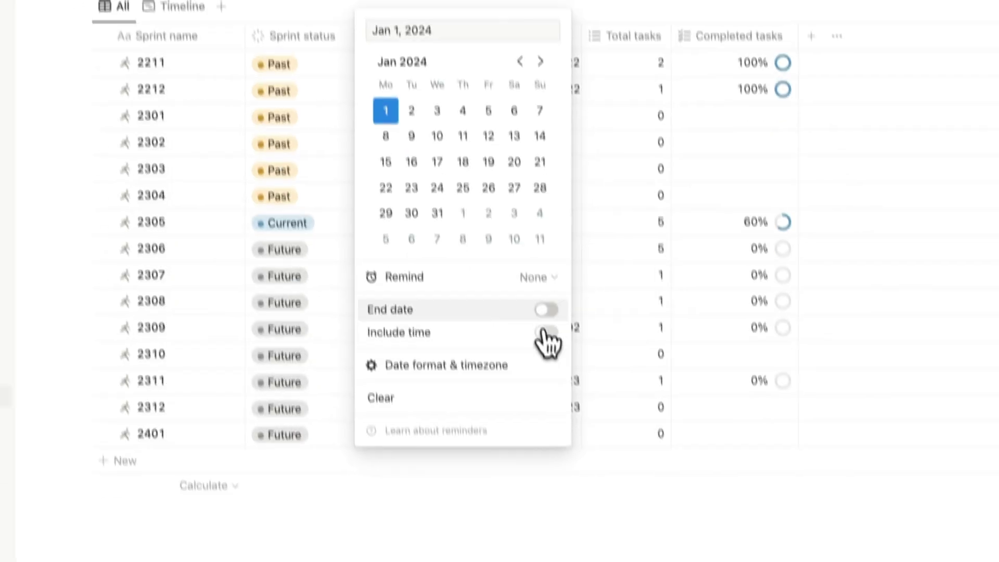
{"action": "left_click", "coordinate": [568, 402]}
{"action": "left_click", "coordinate": [442, 179]}
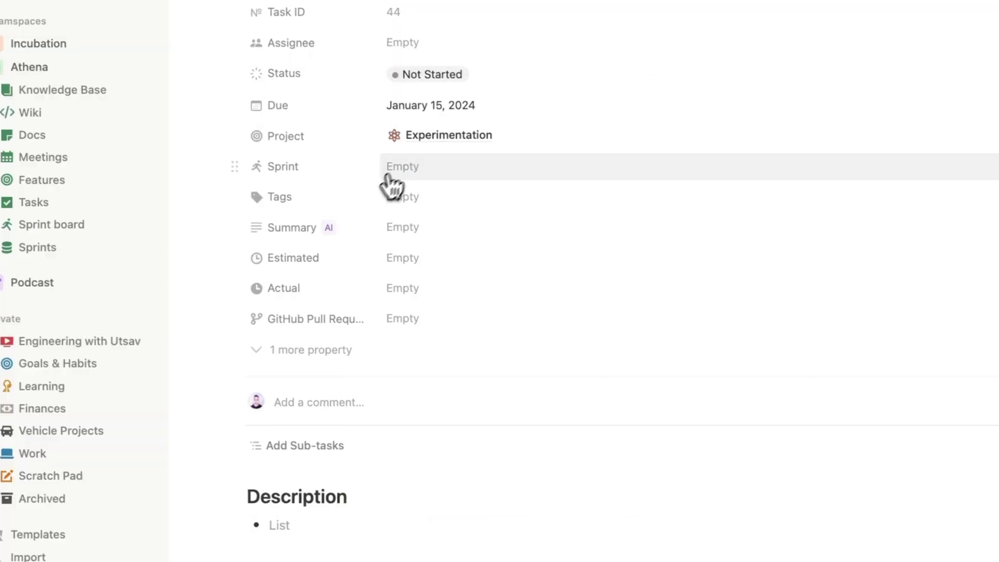
Step: Assign the task to sprint 2401 with an estimate of 4
{"action": "left_click", "coordinate": [412, 167]}
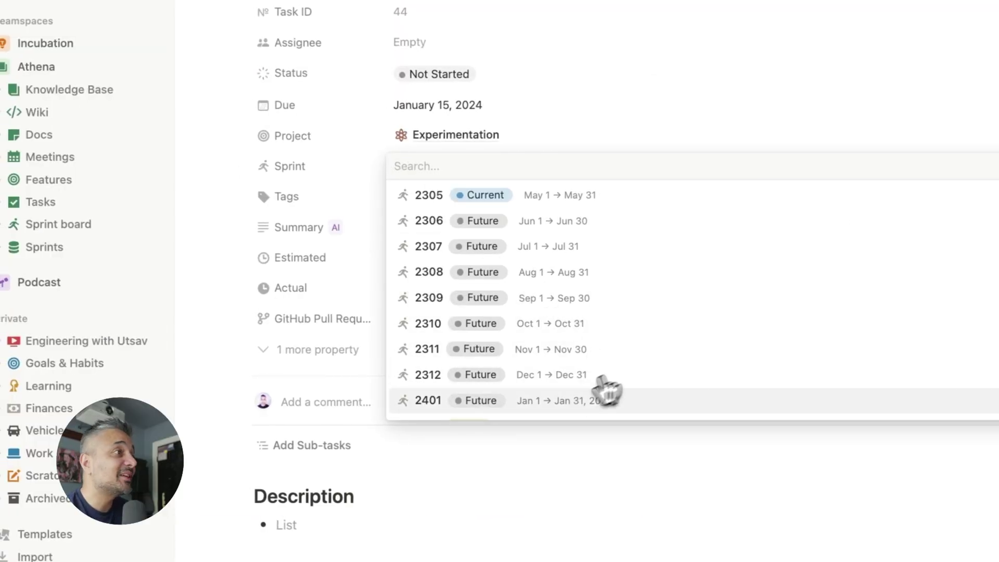
{"action": "left_click", "coordinate": [518, 411]}
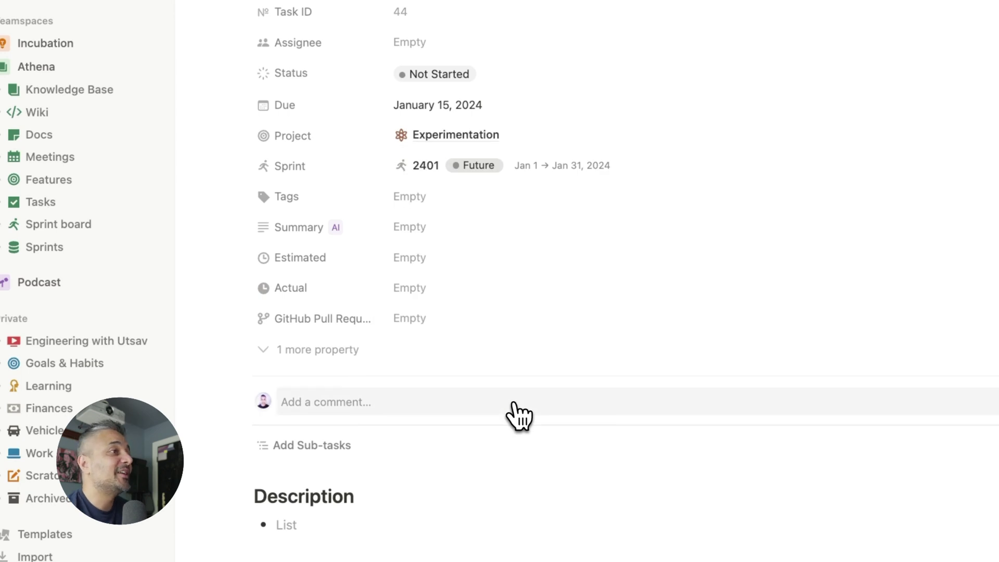
{"action": "left_click", "coordinate": [433, 260]}
{"action": "type", "text": "4"}
{"action": "key", "text": "Return"}
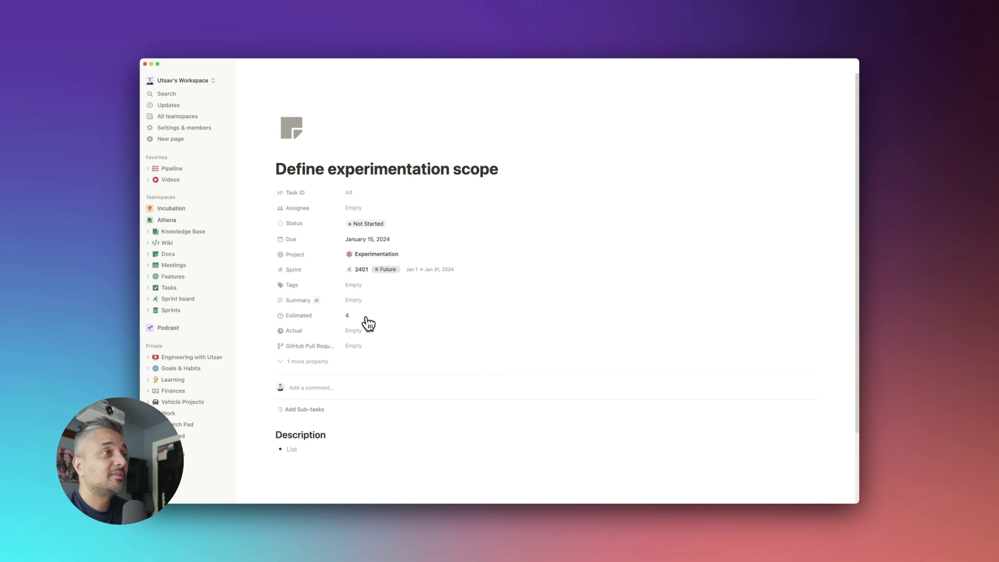
{"action": "scroll", "coordinate": [468, 333], "scroll_direction": "down", "scroll_amount": 3}
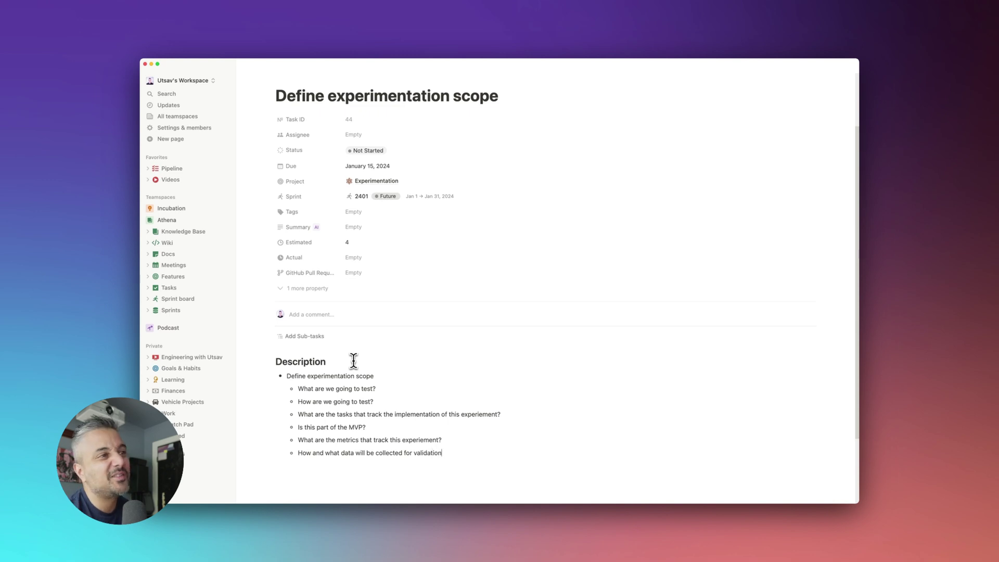
{"action": "left_click", "coordinate": [359, 227]}
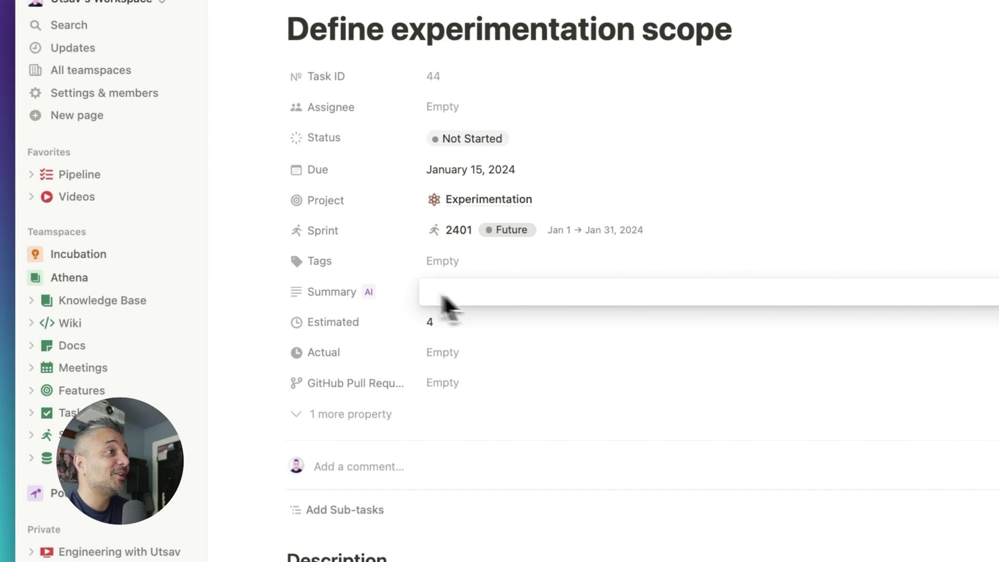
Step: Have Notion AI write the task Summary about defining the experiment's scope, and keep it
{"action": "left_click", "coordinate": [272, 308]}
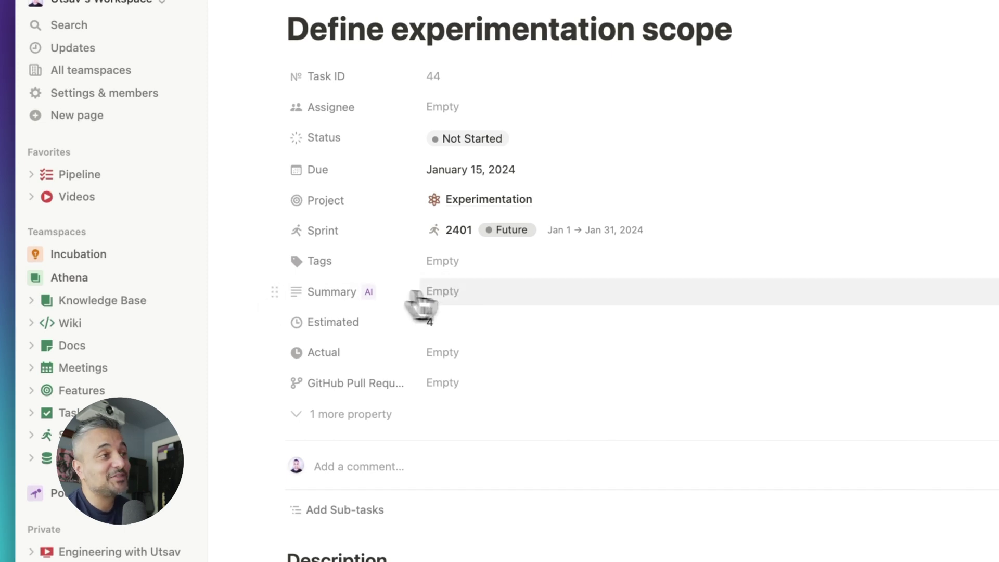
{"action": "left_click", "coordinate": [478, 307]}
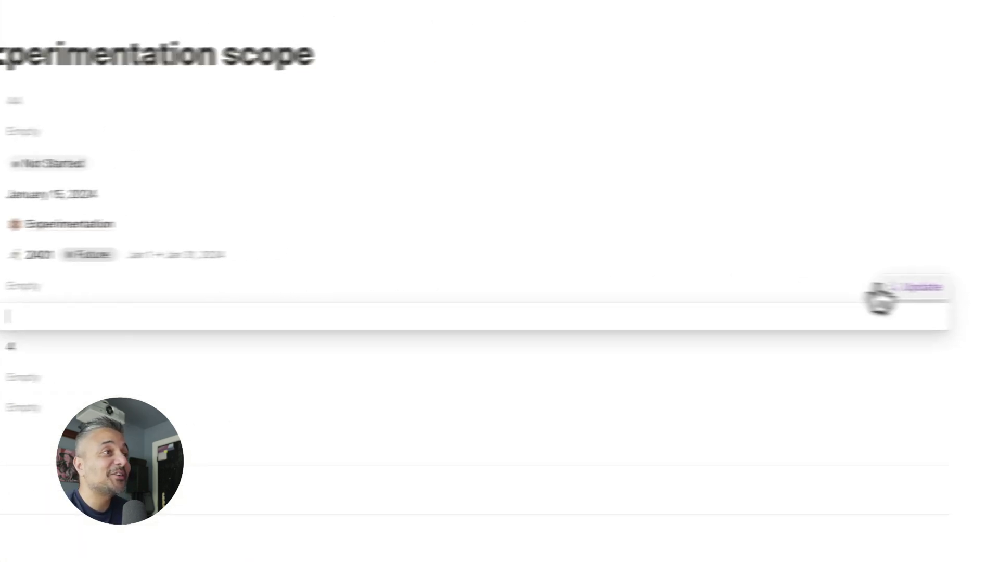
{"action": "type", "text": "Define the scope of an experiment, including what will be tested, how it will be tested, implementation tasks, whether it is part of the MVP, metrics to track the data"}
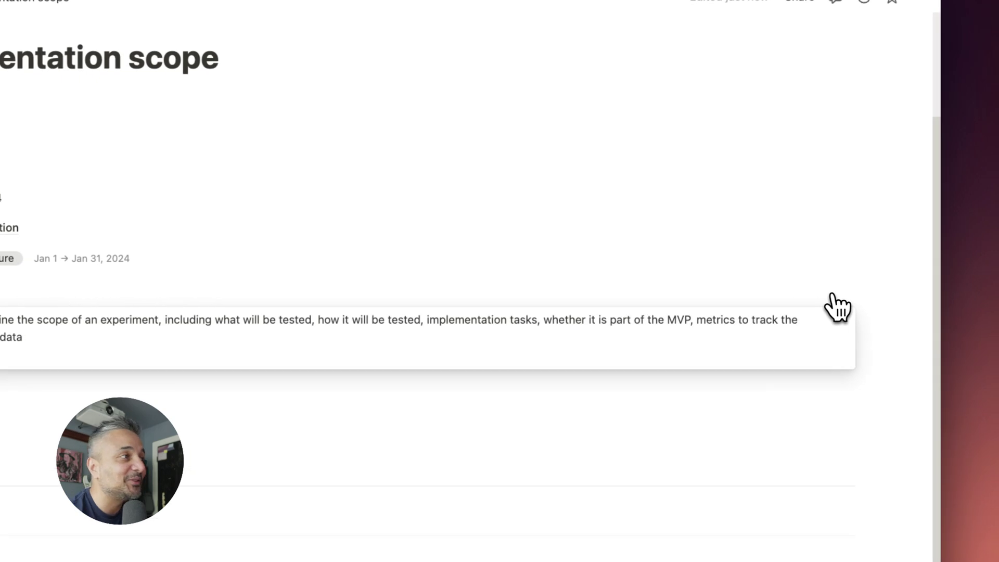
{"action": "left_click", "coordinate": [831, 293]}
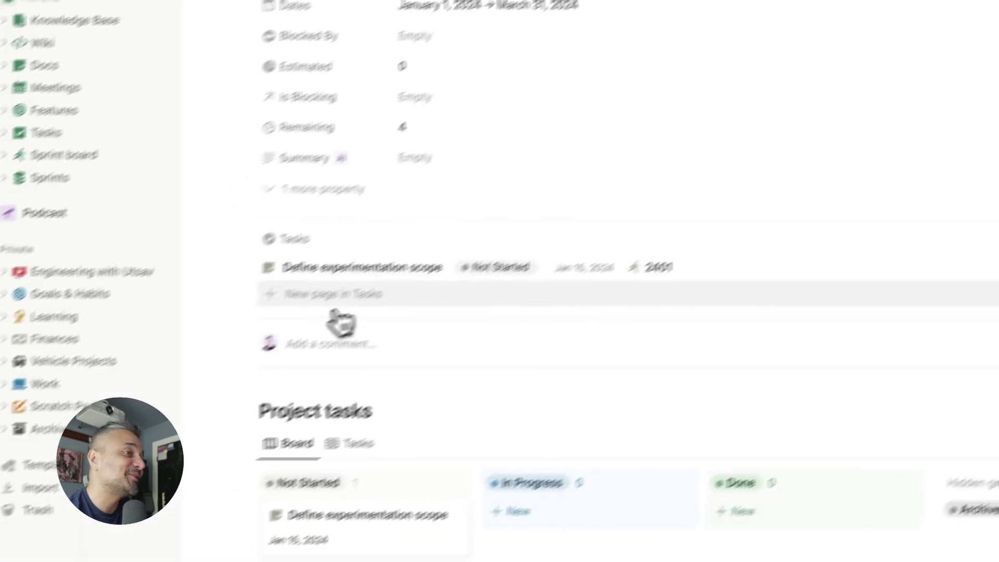
Step: Add an 'Implement experiment' task; give the scoping task actual effort 3 and move it to Done
{"action": "left_click", "coordinate": [390, 271]}
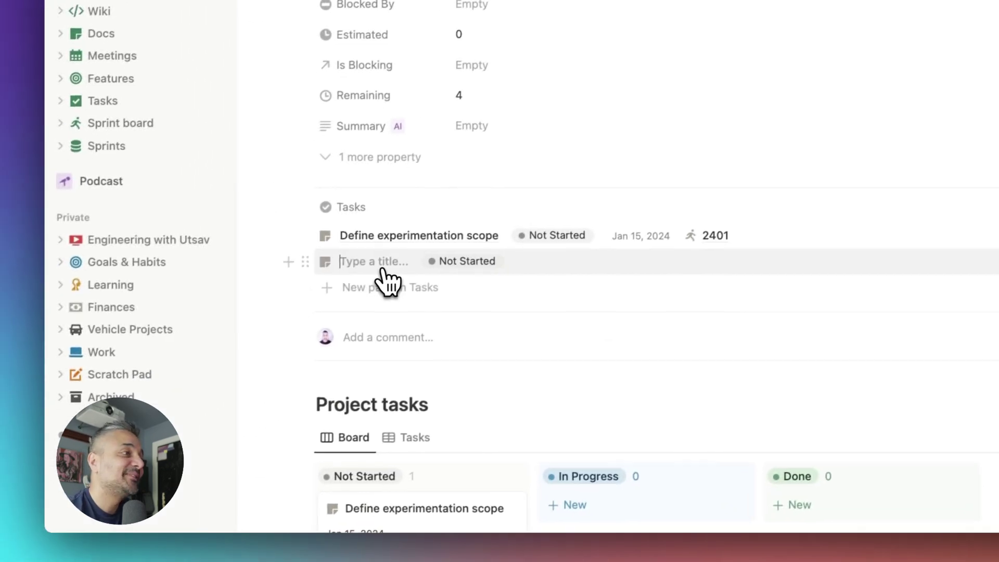
{"action": "type", "text": "Implement "}
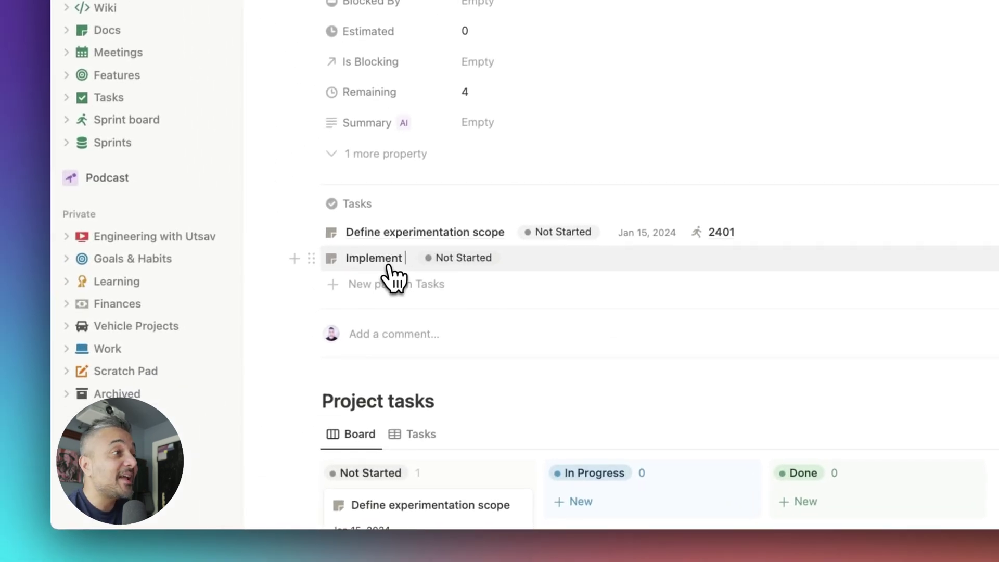
{"action": "type", "text": "experiment"}
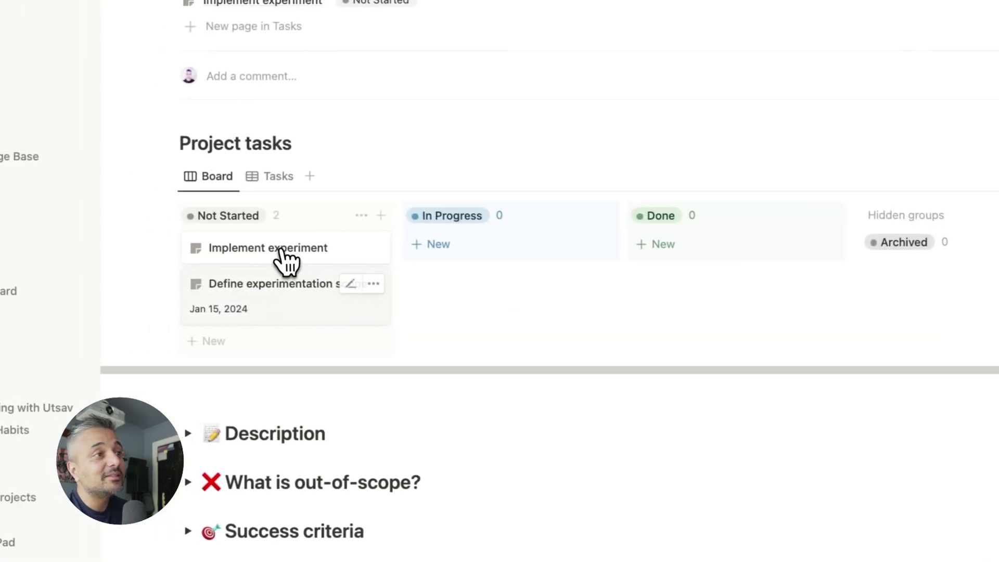
{"action": "left_click", "coordinate": [338, 524]}
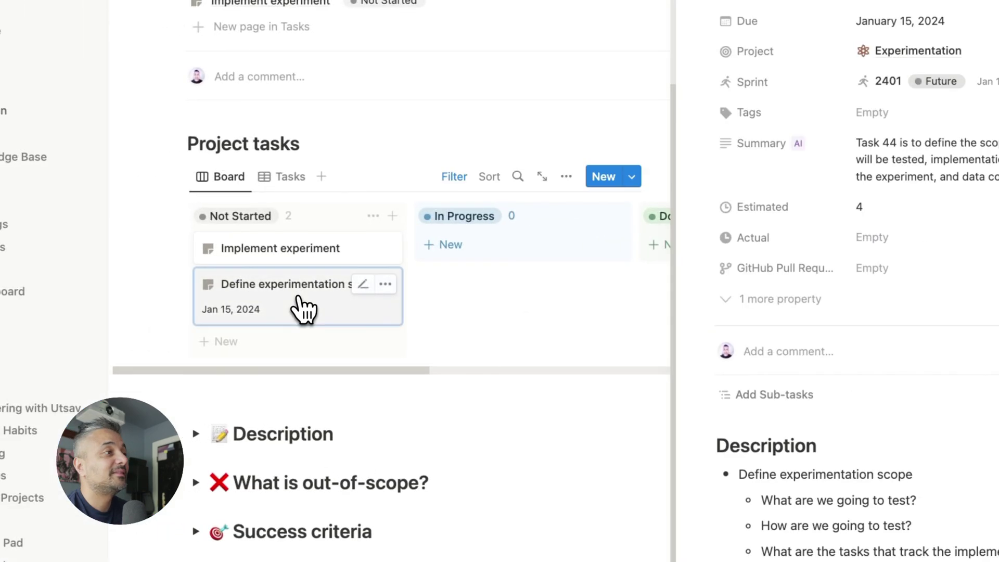
{"action": "left_click", "coordinate": [624, 492]}
{"action": "type", "text": "3"}
{"action": "key", "text": "Return"}
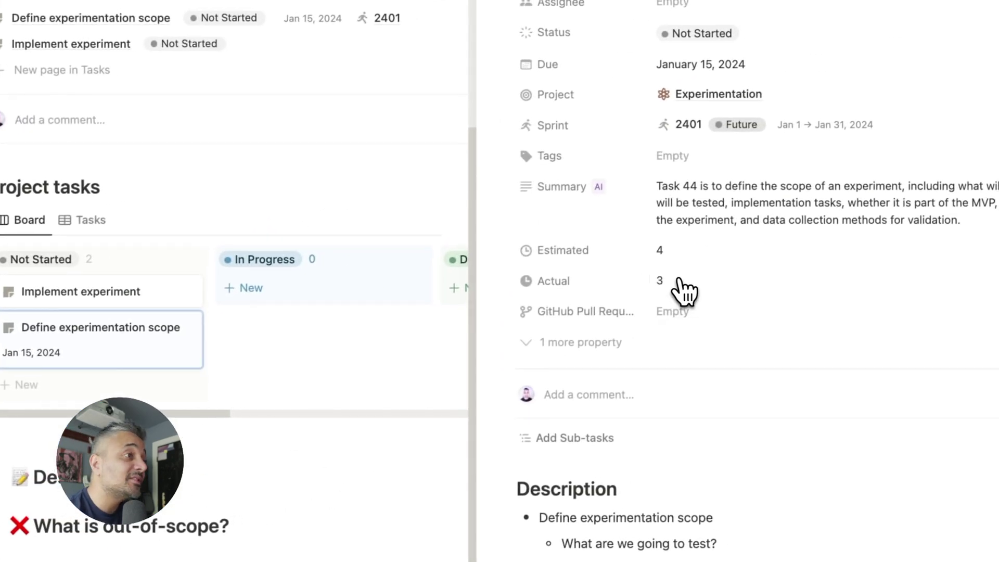
{"action": "scroll", "coordinate": [333, 365], "scroll_direction": "right", "scroll_amount": 5}
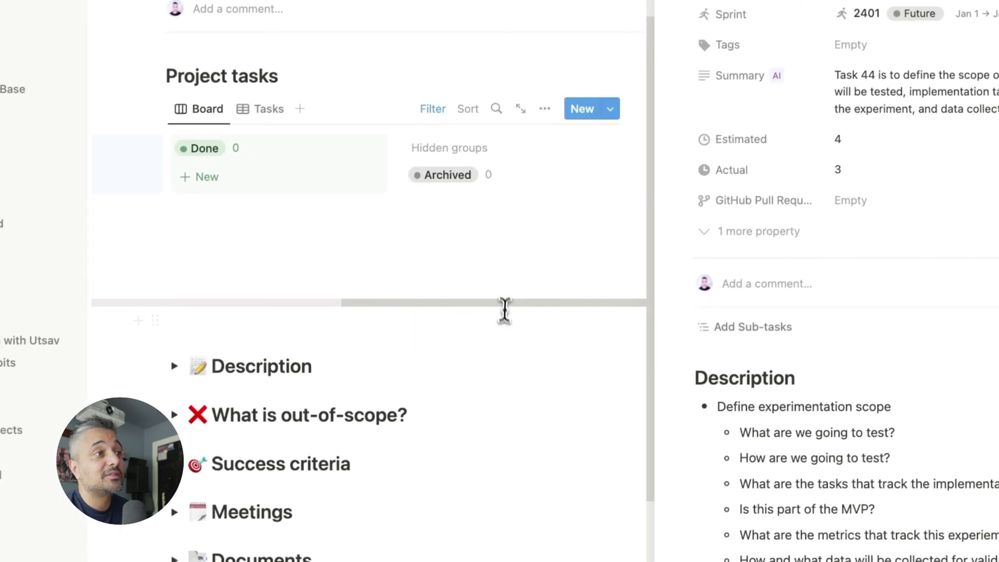
{"action": "left_click_drag", "start_coordinate": [505, 311], "coordinate": [348, 312]}
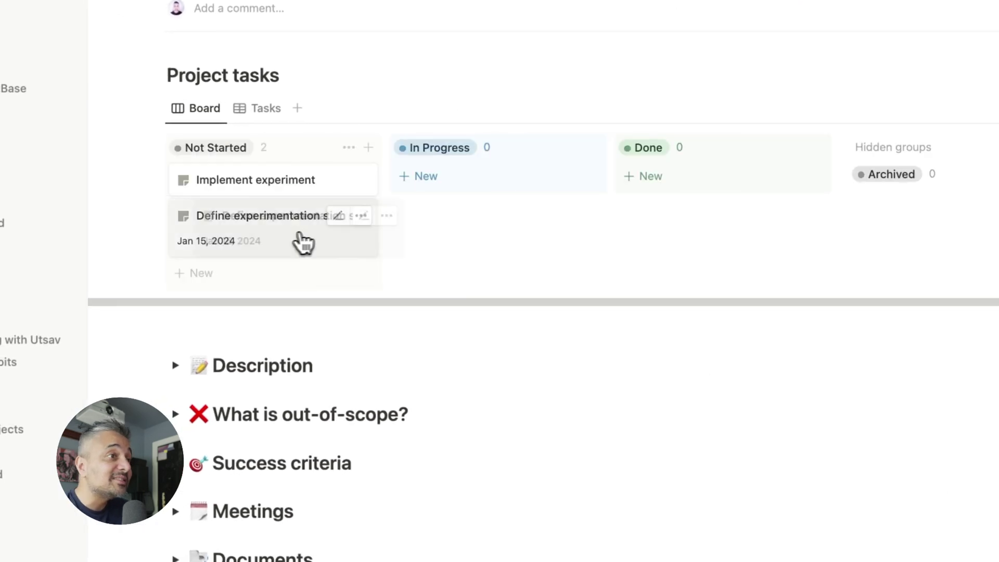
{"action": "left_click_drag", "start_coordinate": [302, 239], "coordinate": [765, 221]}
Step: Give Implement experiment estimate 12 and actual 3, and move it to In Progress
{"action": "left_click", "coordinate": [292, 236]}
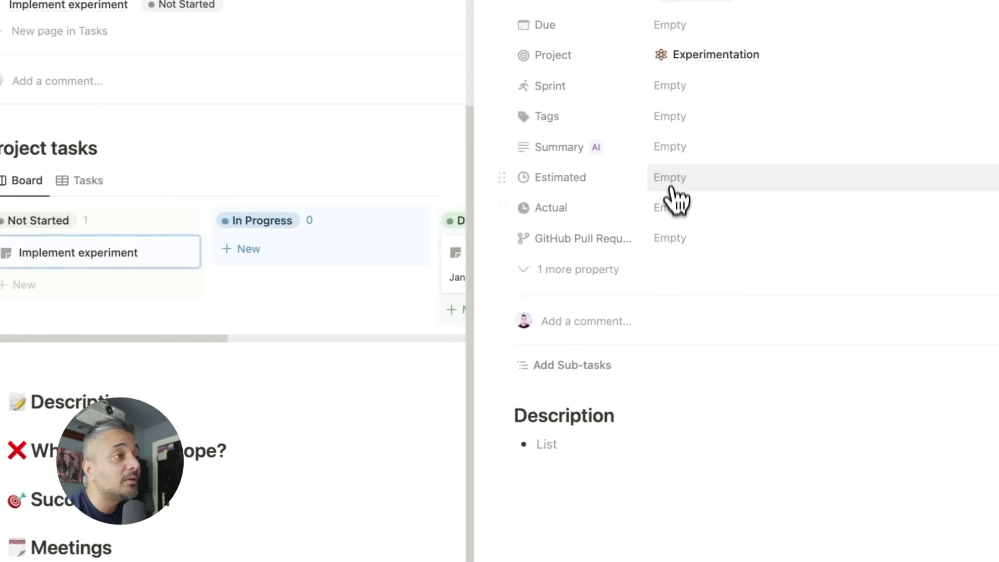
{"action": "left_click", "coordinate": [677, 180]}
{"action": "type", "text": "12"}
{"action": "left_click", "coordinate": [664, 208]}
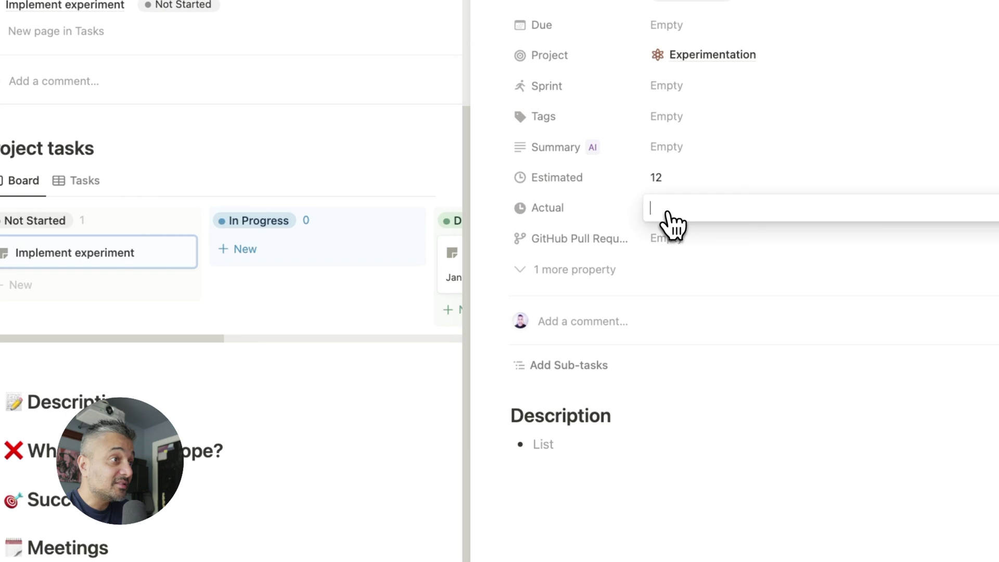
{"action": "type", "text": "3"}
{"action": "left_click_drag", "start_coordinate": [115, 252], "coordinate": [302, 258]}
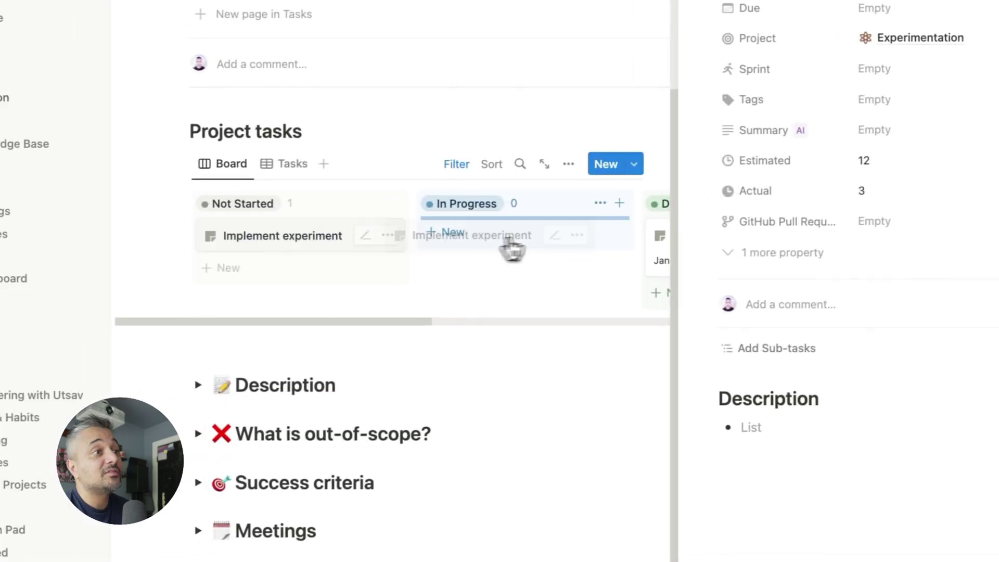
{"action": "left_click_drag", "start_coordinate": [512, 249], "coordinate": [516, 249]}
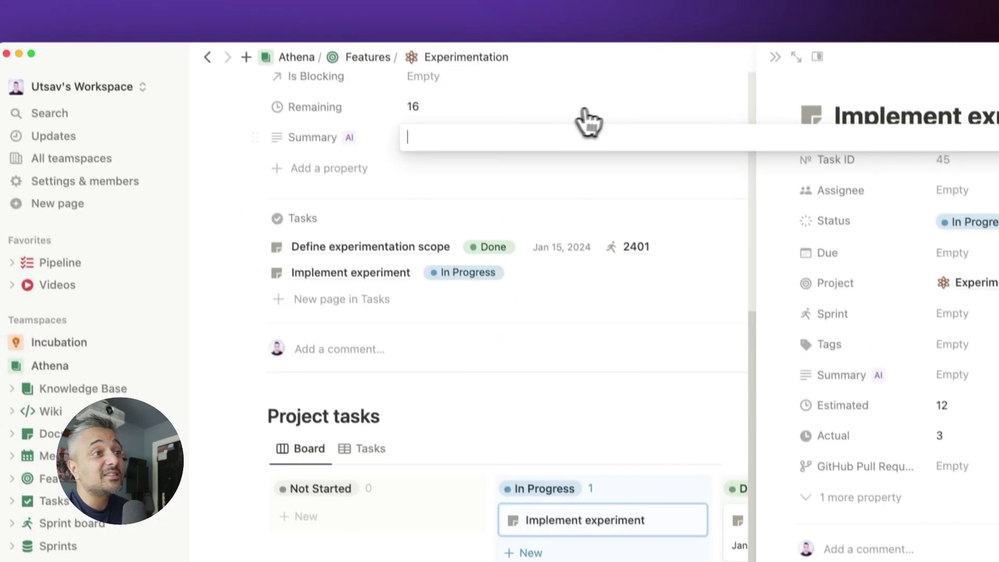
{"action": "scroll", "coordinate": [297, 328], "scroll_direction": "up", "scroll_amount": 5}
{"action": "left_click", "coordinate": [429, 74]}
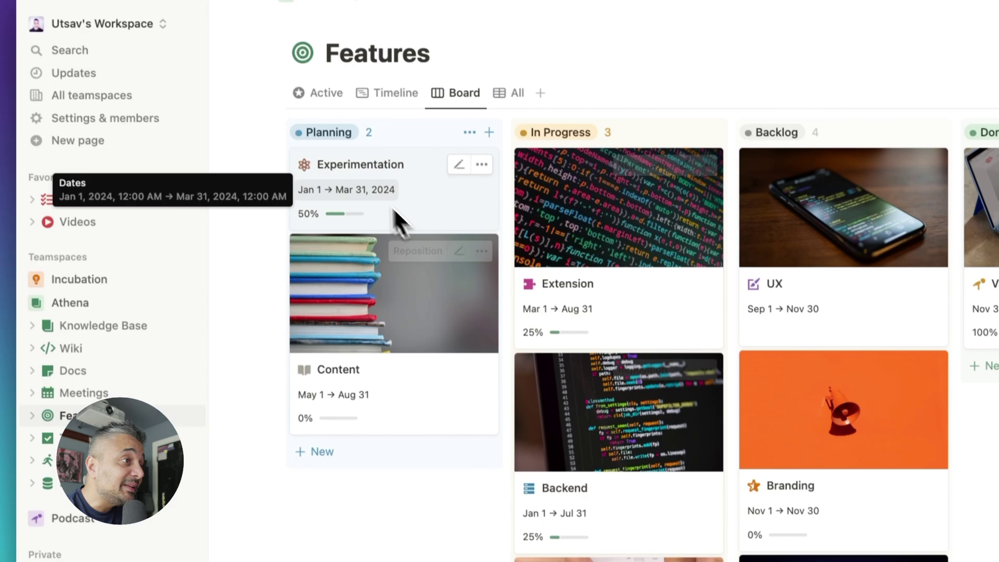
Step: Open the Experimentation feature alongside the board
{"action": "left_click", "coordinate": [471, 276]}
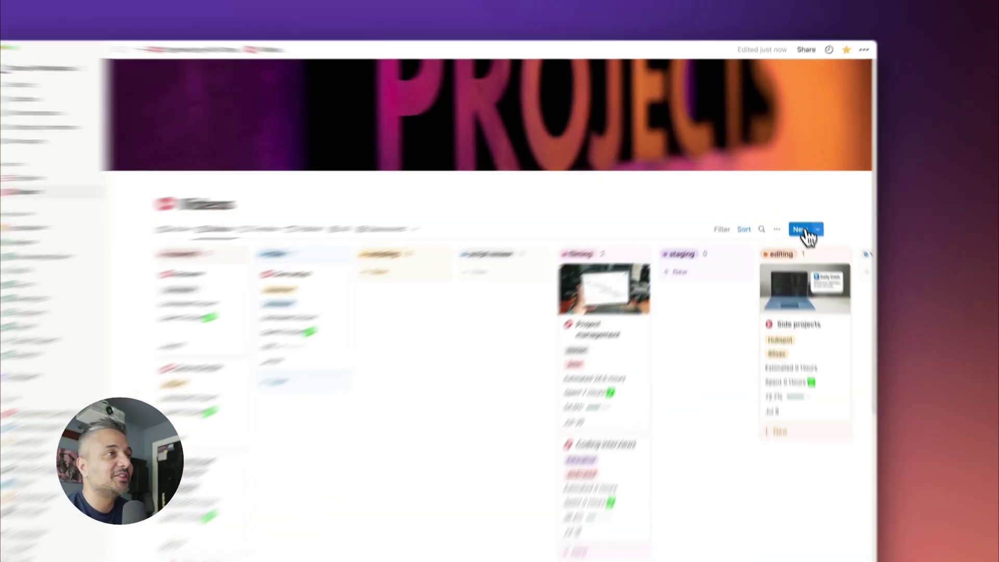
Step: Create the video 'How to use Notion to manage projects' with the Placeholder template and generate its pipeline tasks
{"action": "left_click", "coordinate": [795, 209]}
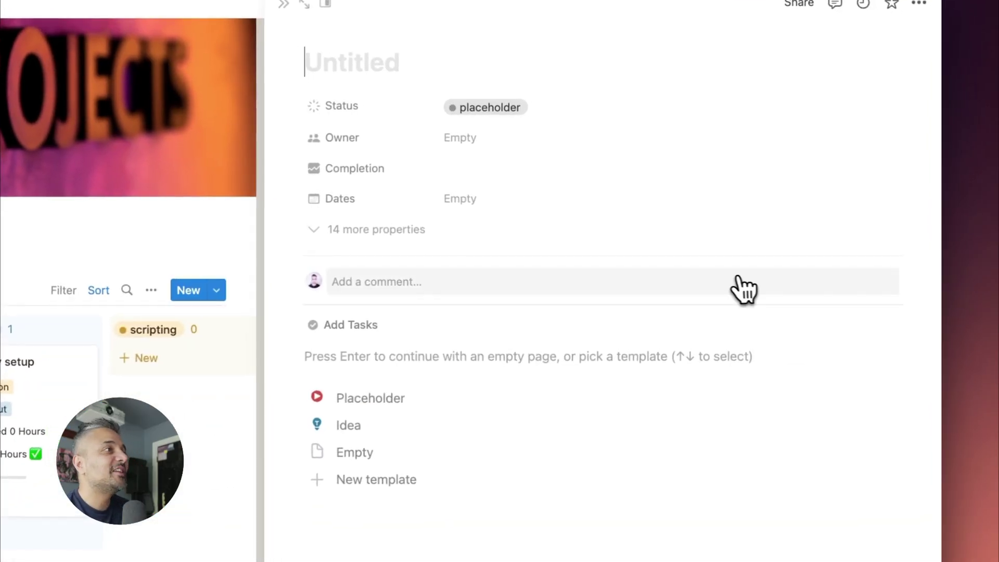
{"action": "type", "text": "How "}
{"action": "type", "text": "to usd"}
{"action": "type", "text": "e n"}
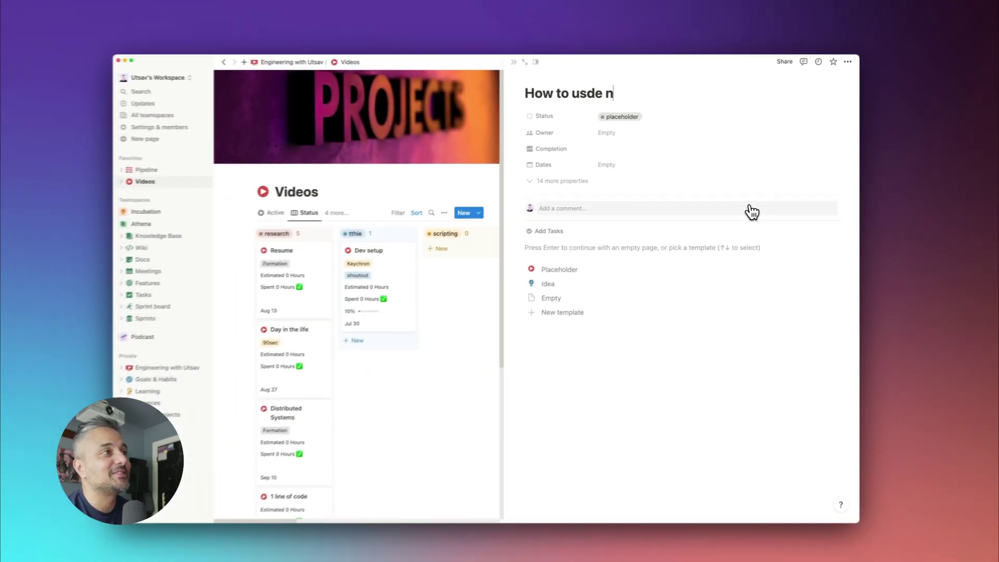
{"action": "key", "text": "BackSpace"}
{"action": "key", "text": "BackSpace"}
{"action": "key", "text": "BackSpace"}
{"action": "key", "text": "BackSpace"}
{"action": "type", "text": "e Notion to manage projects"}
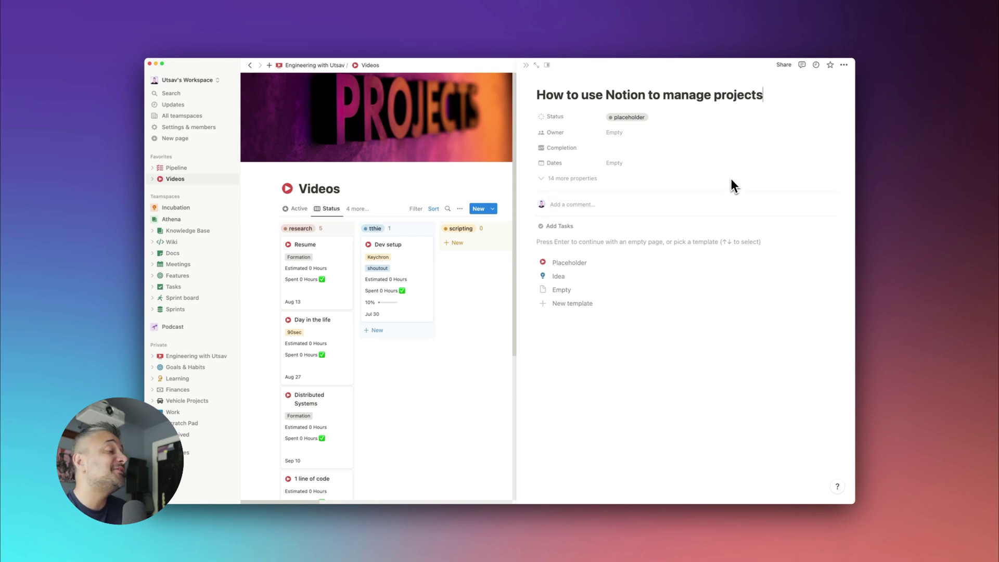
{"action": "left_click", "coordinate": [570, 263]}
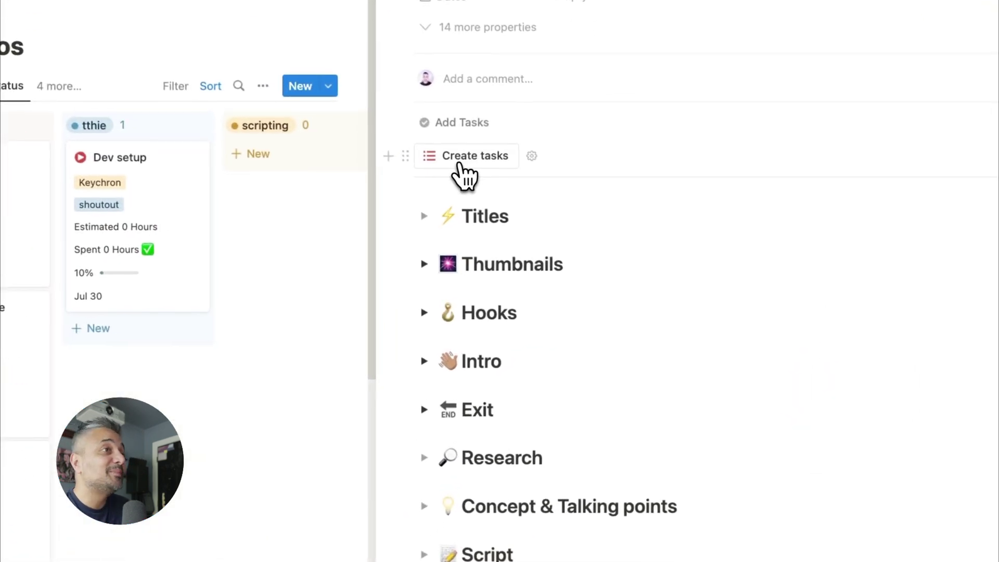
{"action": "left_click", "coordinate": [561, 254]}
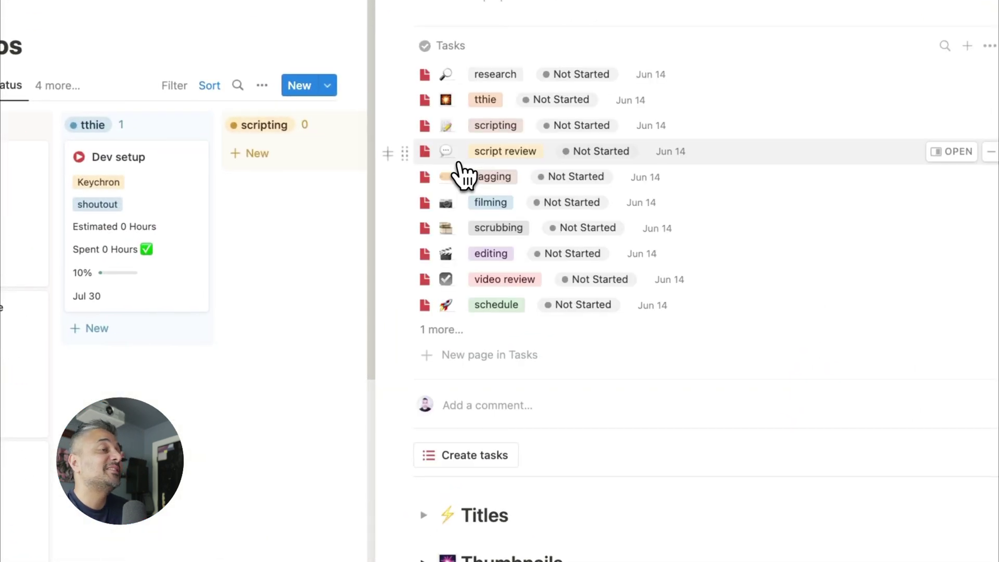
{"action": "left_click", "coordinate": [482, 356]}
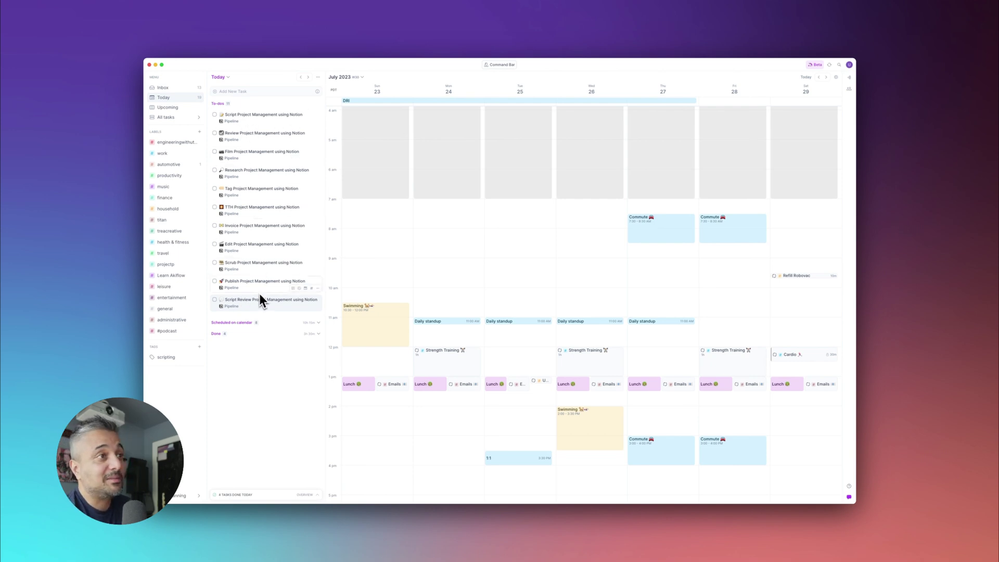
Step: Schedule the Research task as a one-hour block at 7 am Sunday
{"action": "left_click_drag", "start_coordinate": [252, 172], "coordinate": [385, 211]}
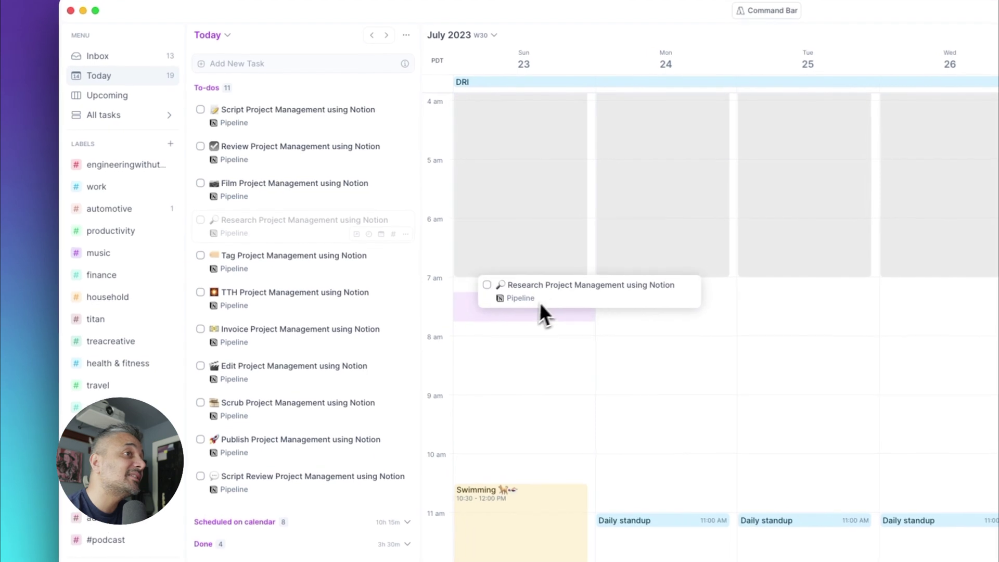
{"action": "left_click_drag", "start_coordinate": [541, 307], "coordinate": [555, 297]}
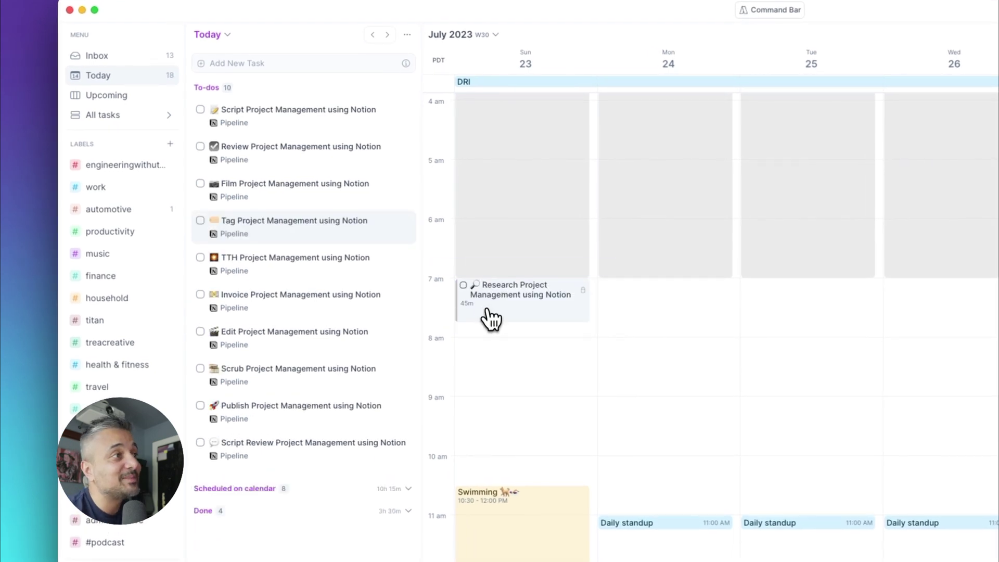
{"action": "left_click_drag", "start_coordinate": [488, 313], "coordinate": [485, 333]}
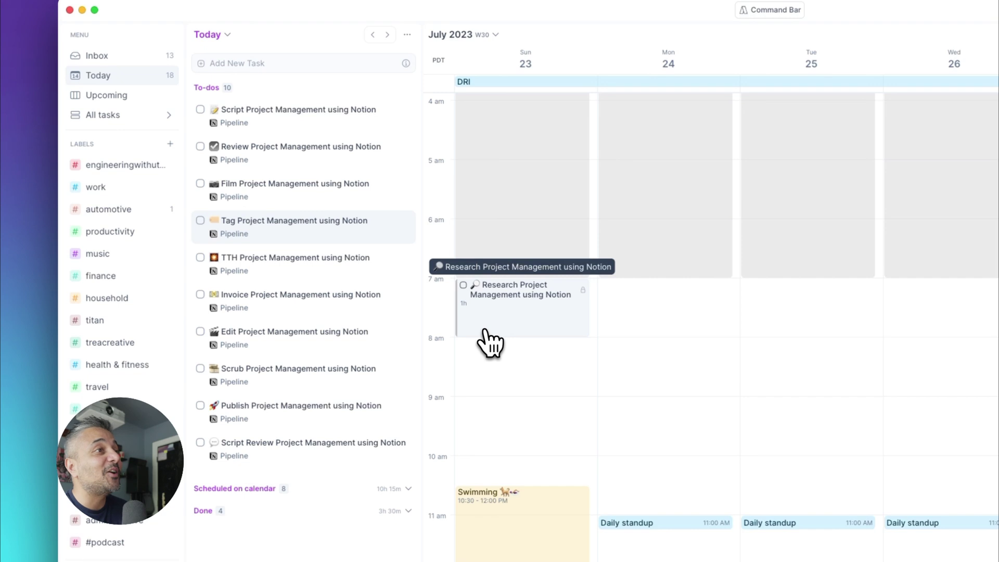
{"action": "left_click_drag", "start_coordinate": [485, 332], "coordinate": [485, 334]}
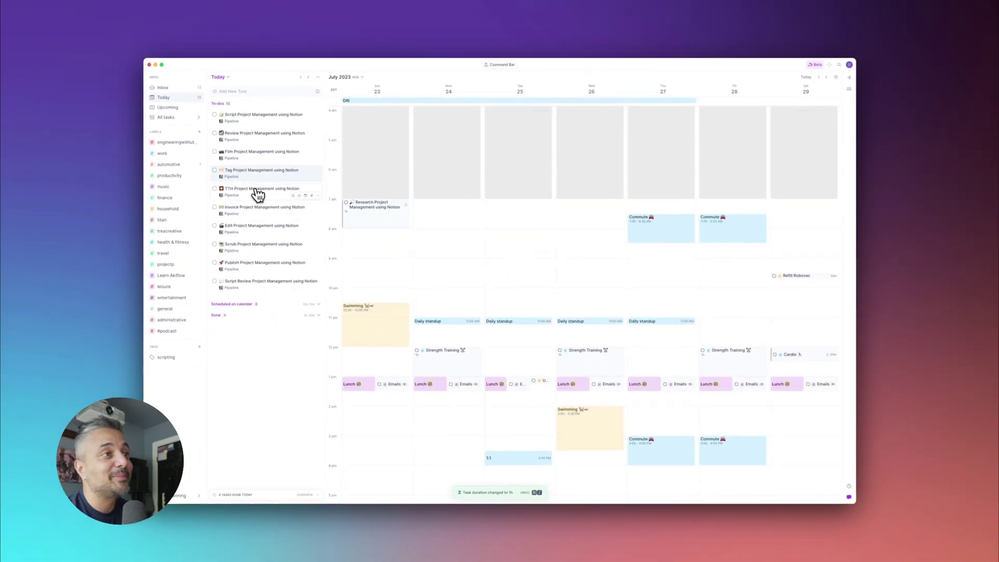
Step: Schedule Script and Script Review on Monday, Tag Tuesday, Edit Wednesday, plus Scrub, Review and TTH
{"action": "left_click_drag", "start_coordinate": [237, 116], "coordinate": [448, 206]}
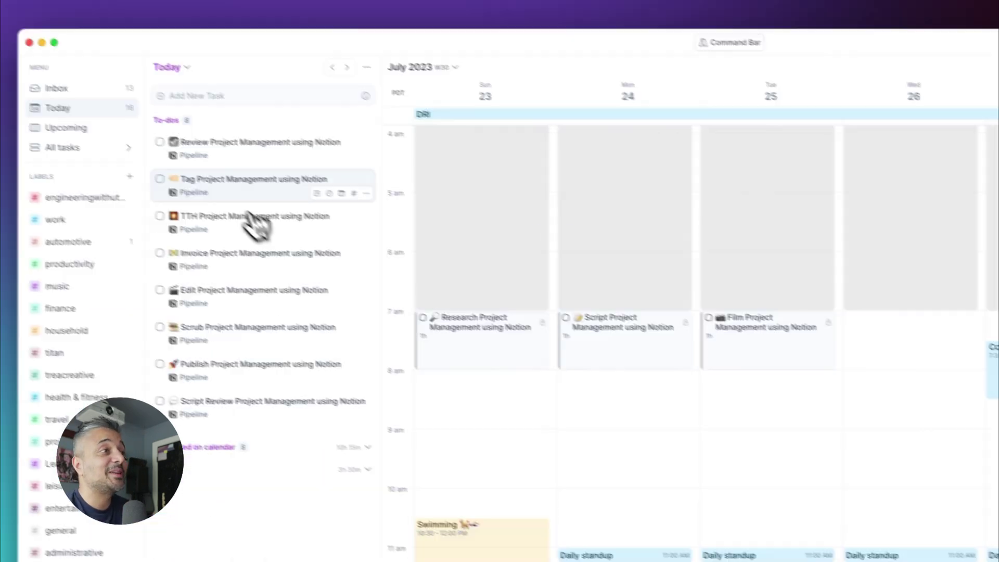
{"action": "left_click_drag", "start_coordinate": [250, 179], "coordinate": [768, 373]}
{"action": "left_click_drag", "start_coordinate": [270, 364], "coordinate": [578, 384]}
{"action": "left_click_drag", "start_coordinate": [255, 253], "coordinate": [905, 383]}
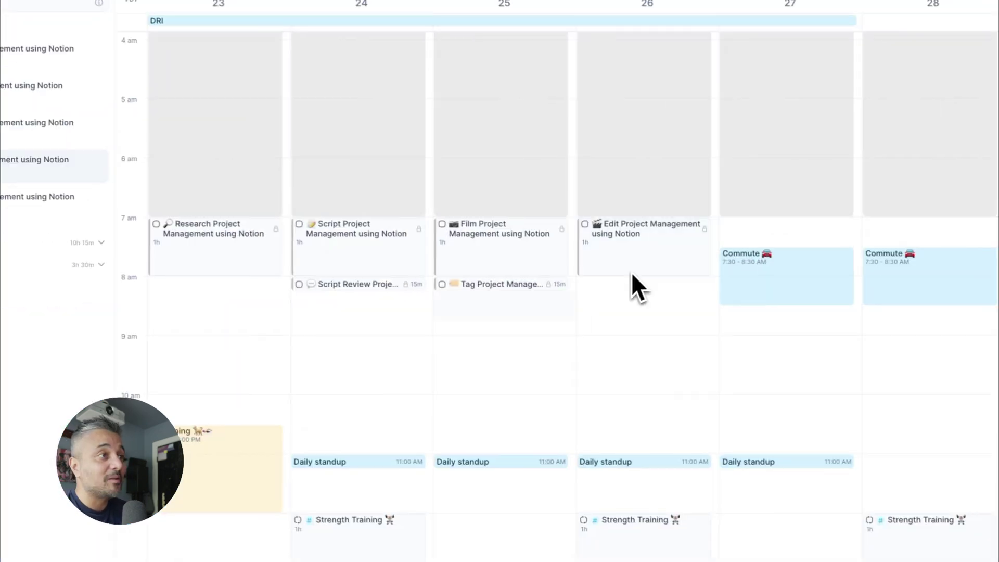
{"action": "left_click_drag", "start_coordinate": [32, 159], "coordinate": [624, 223]}
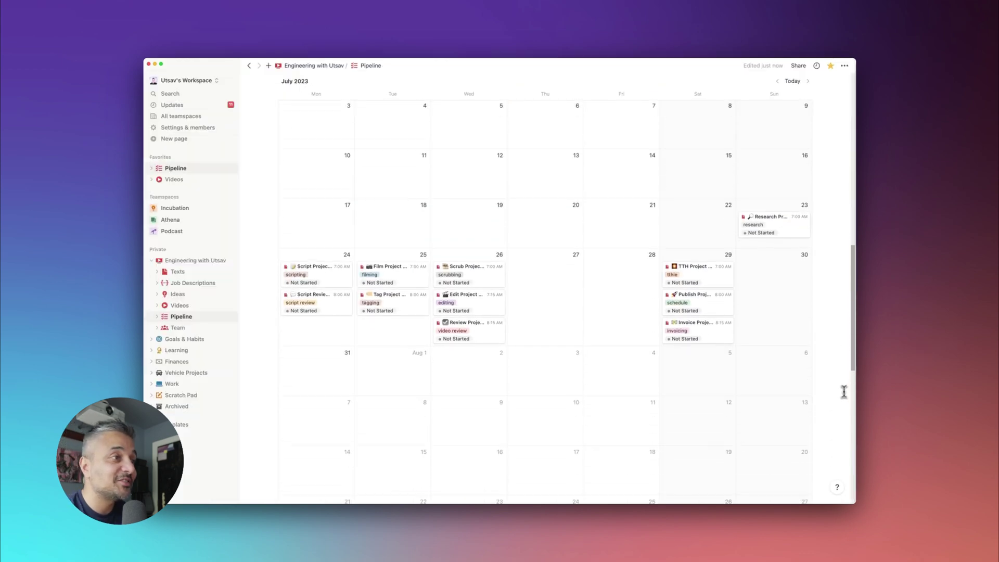
{"action": "scroll", "coordinate": [844, 396], "scroll_direction": "down", "scroll_amount": 1}
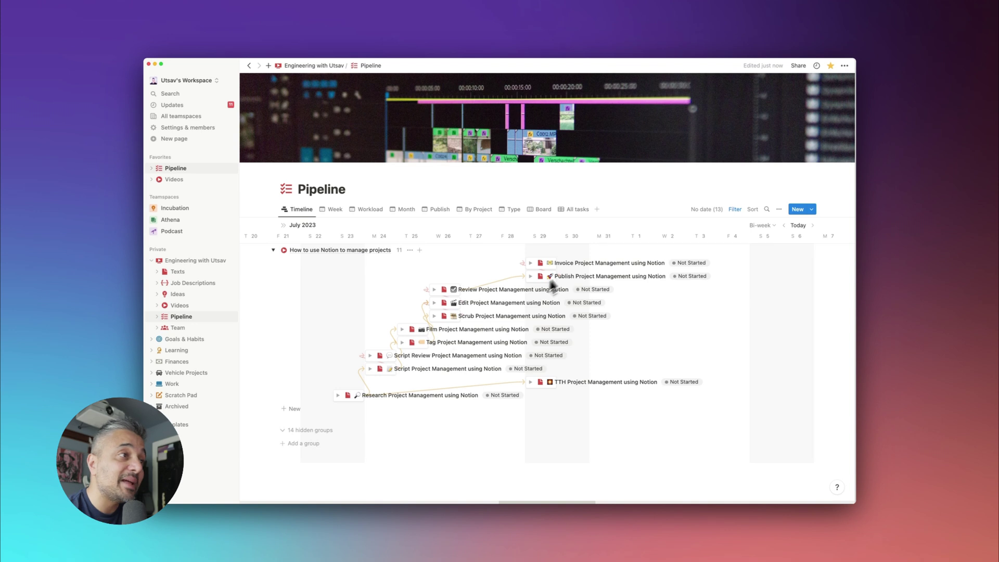
Step: Switch the Notion Pipeline timeline to a Week scale
{"action": "left_click", "coordinate": [757, 226]}
{"action": "left_click", "coordinate": [748, 266]}
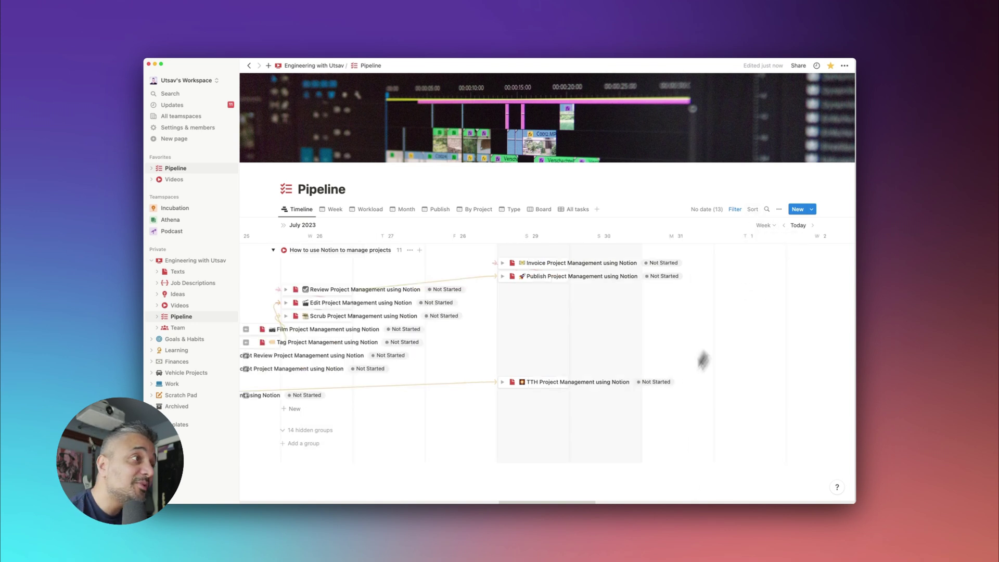
{"action": "left_click_drag", "start_coordinate": [590, 502], "coordinate": [564, 504]}
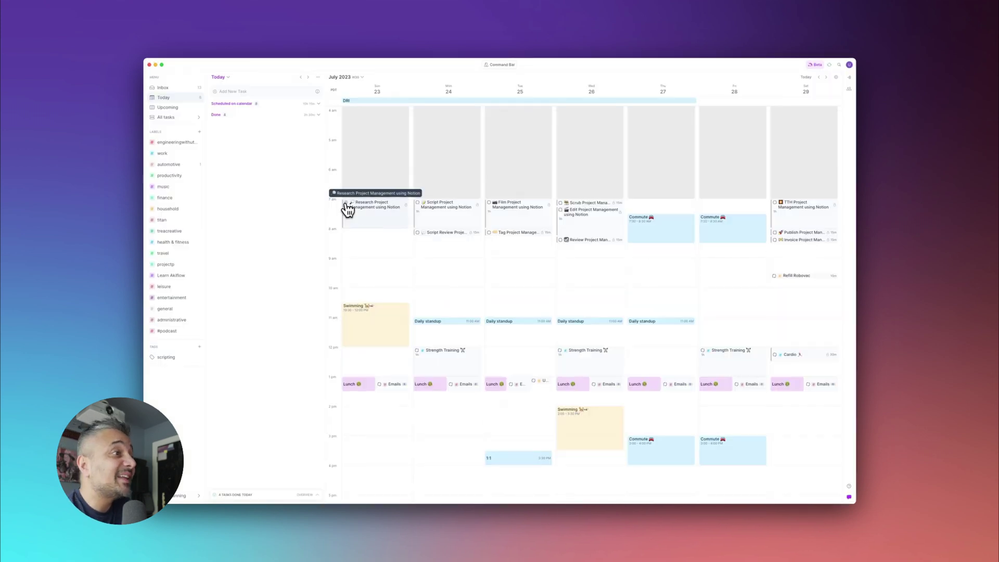
Step: Tick Research, Script, Script Review, Film, Tag, Scrub, Edit and Review as done in Akiflow
{"action": "left_click", "coordinate": [346, 203]}
{"action": "left_click", "coordinate": [417, 203]}
{"action": "left_click", "coordinate": [418, 233]}
{"action": "left_click", "coordinate": [490, 202]}
{"action": "mouse_move", "coordinate": [488, 234]}
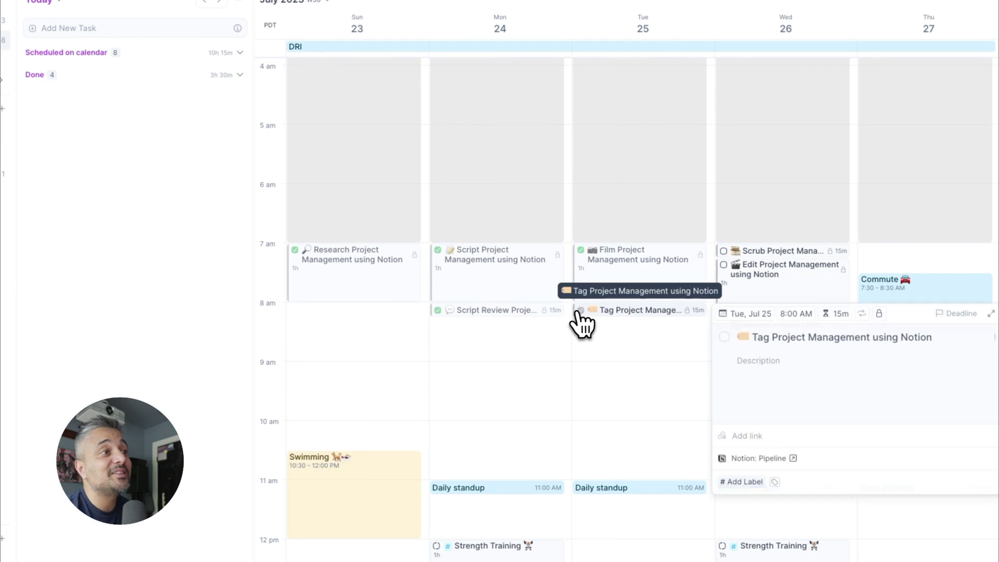
{"action": "left_click", "coordinate": [580, 311]}
{"action": "left_click", "coordinate": [724, 251]}
{"action": "left_click", "coordinate": [724, 265]}
{"action": "left_click", "coordinate": [724, 324]}
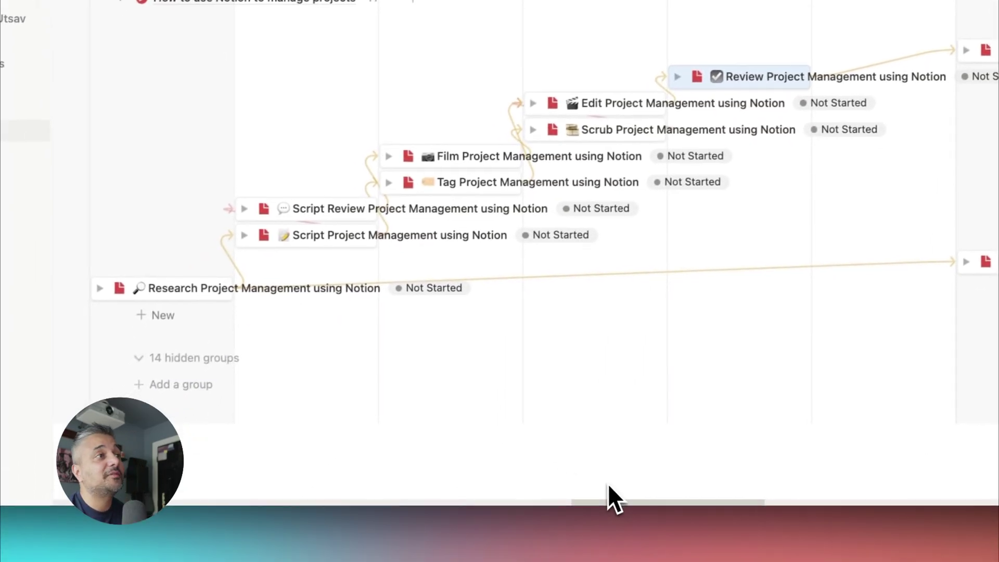
Step: Check the Pipeline timeline, glance at Akiflow, then go to the Pipeline database in Notion
{"action": "left_click_drag", "start_coordinate": [291, 209], "coordinate": [369, 208]}
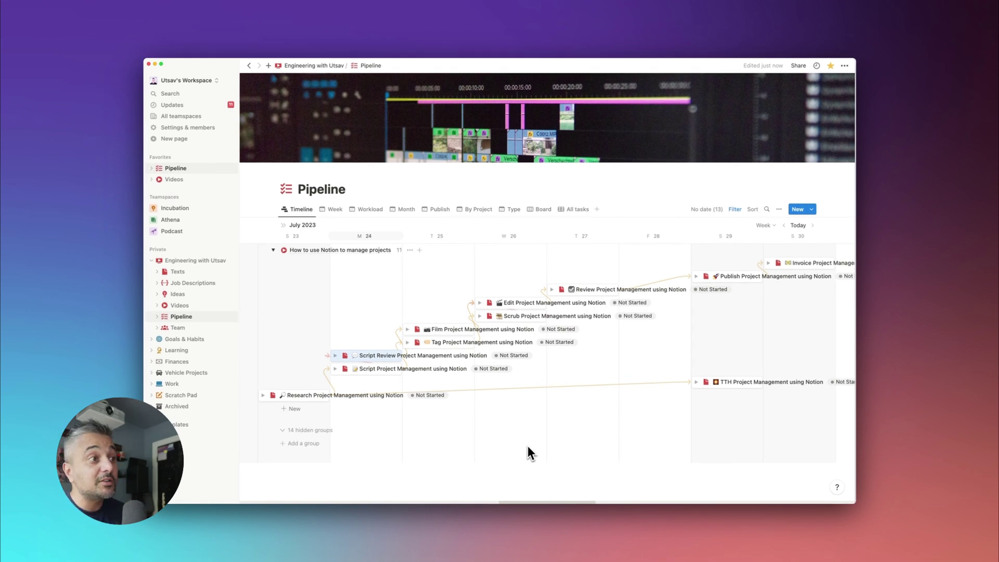
{"action": "key", "text": "super+Tab"}
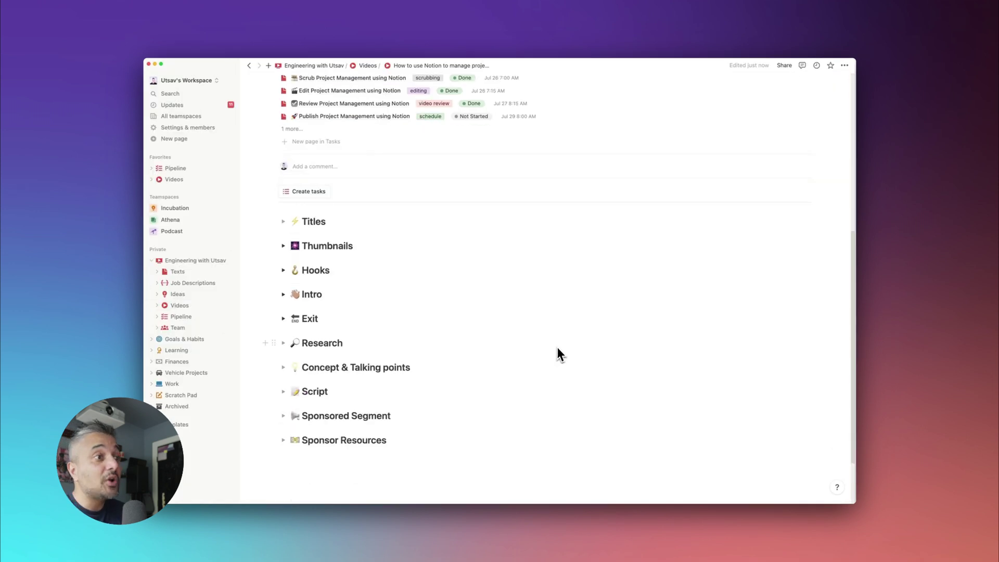
{"action": "left_click", "coordinate": [180, 317]}
Step: Review July's Done tasks on the By Project calendar, then return to the Videos board
{"action": "left_click", "coordinate": [470, 210]}
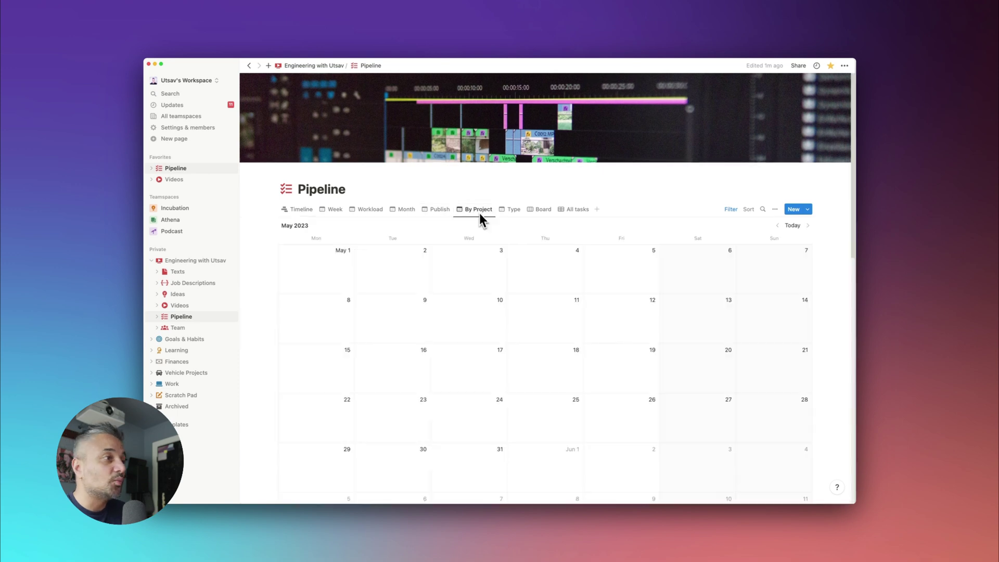
{"action": "scroll", "coordinate": [677, 372], "scroll_direction": "down", "scroll_amount": 5}
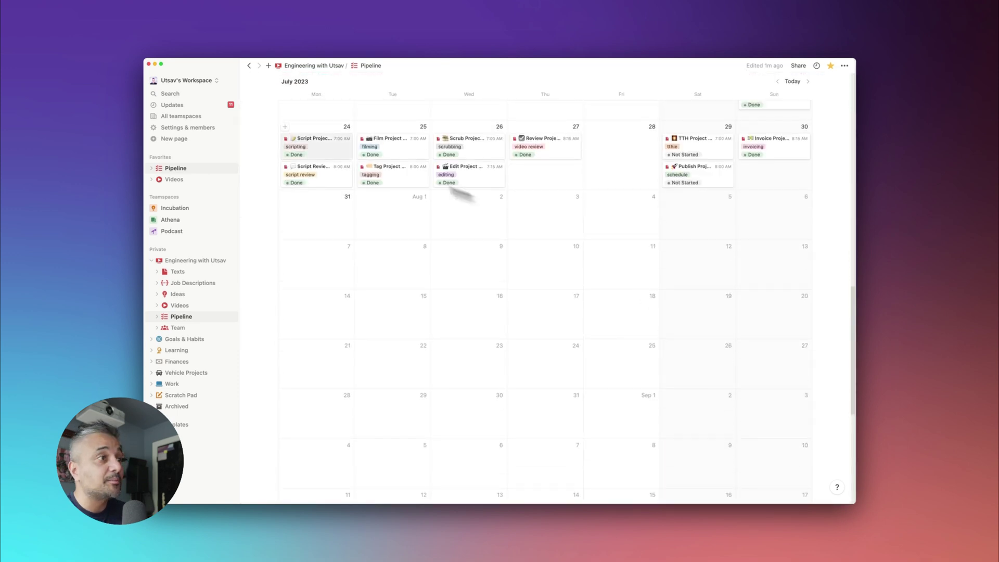
{"action": "scroll", "coordinate": [821, 283], "scroll_direction": "up", "scroll_amount": 3}
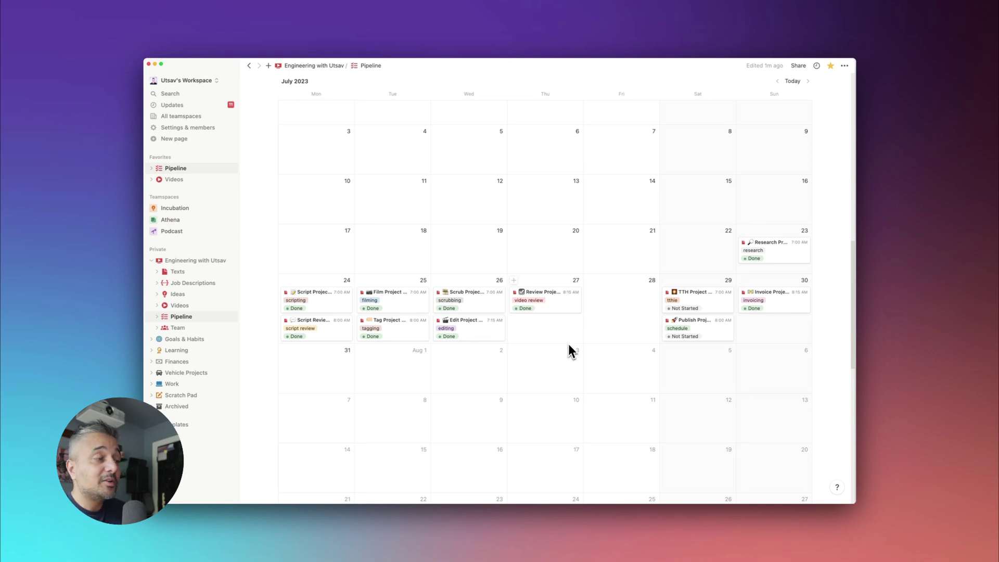
{"action": "left_click", "coordinate": [178, 306]}
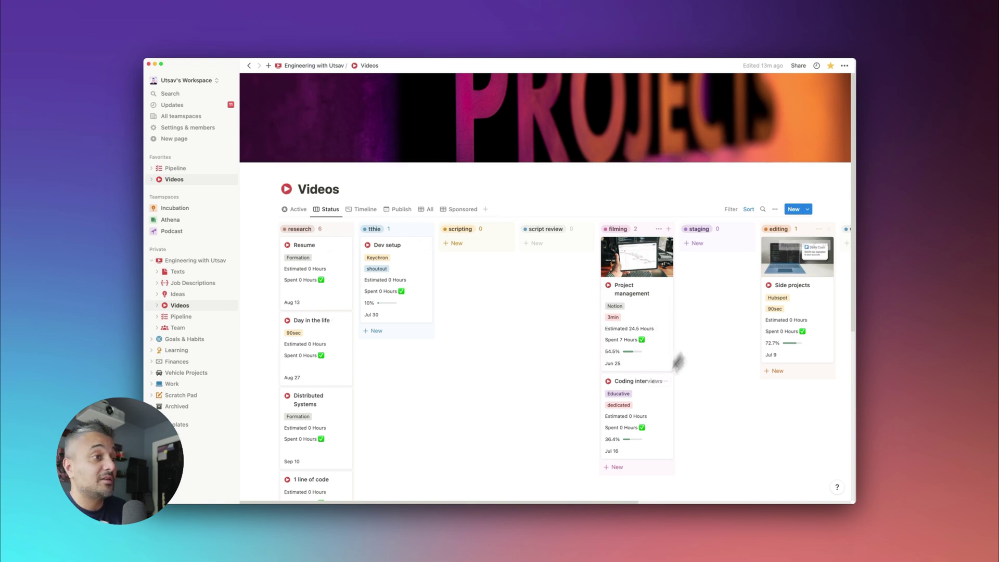
Step: Preview the Videos timeline, then switch to the Publish calendar showing June 25 and July 9 videos
{"action": "left_click", "coordinate": [370, 210]}
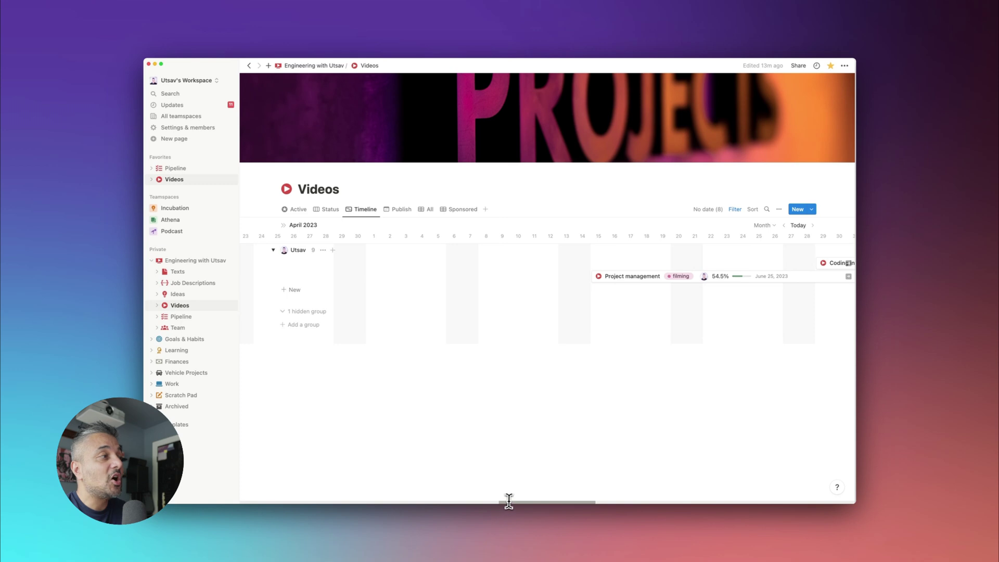
{"action": "mouse_move", "coordinate": [509, 501]}
{"action": "left_mouse_down"}
{"action": "mouse_move", "coordinate": [619, 502]}
{"action": "mouse_move", "coordinate": [523, 502]}
{"action": "left_mouse_up"}
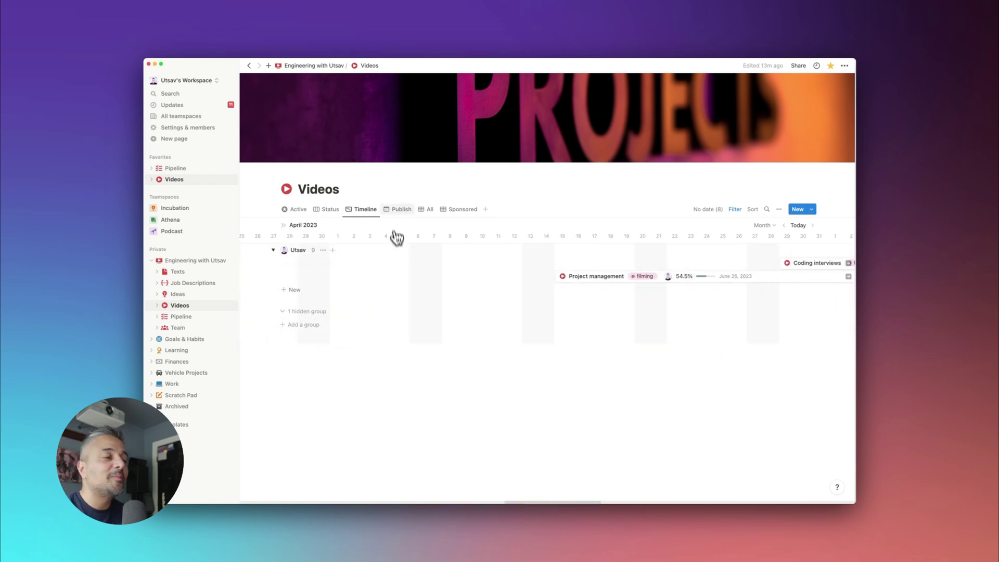
{"action": "left_click", "coordinate": [399, 210]}
{"action": "scroll", "coordinate": [830, 349], "scroll_direction": "down", "scroll_amount": 15}
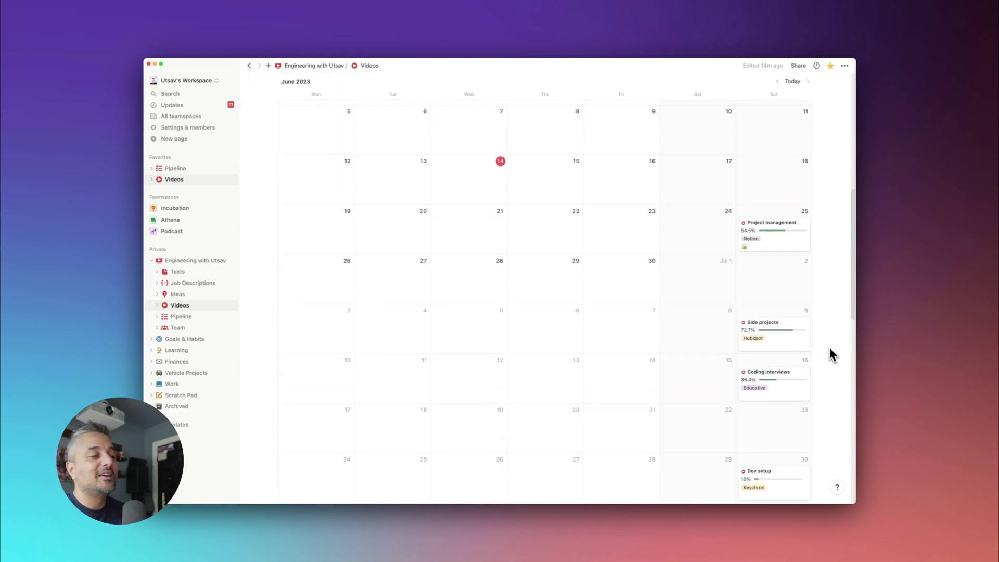
{"action": "scroll", "coordinate": [829, 347], "scroll_direction": "up", "scroll_amount": 10}
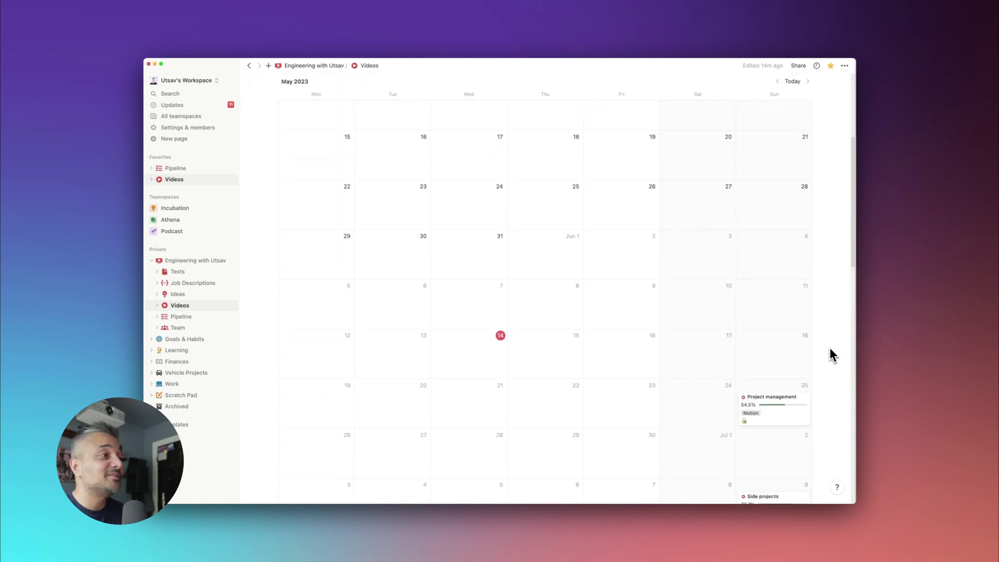